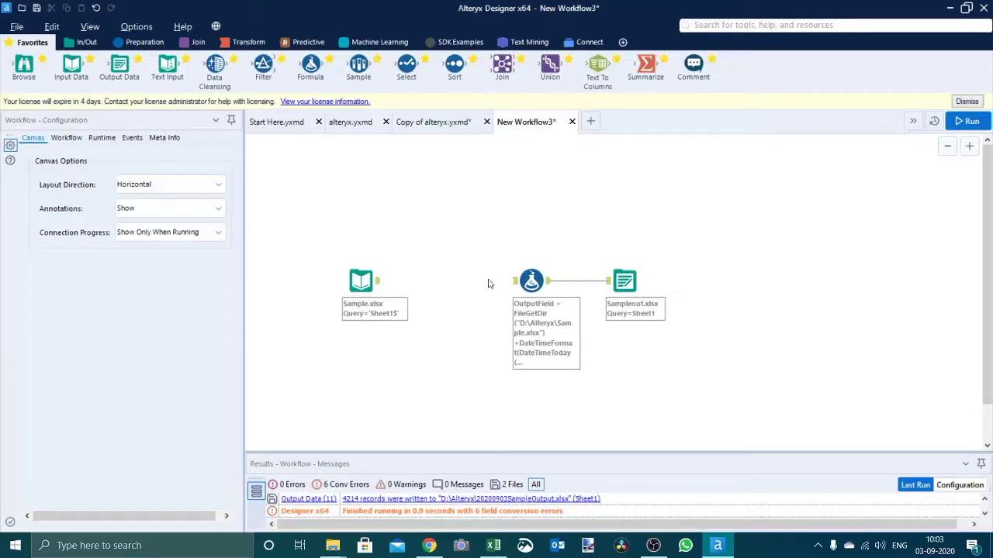
Step: Add a Formula tool between the Sample.xlsx input and the existing Formula tool, and start its expression
drag(310, 67, 518, 281)
click(415, 283)
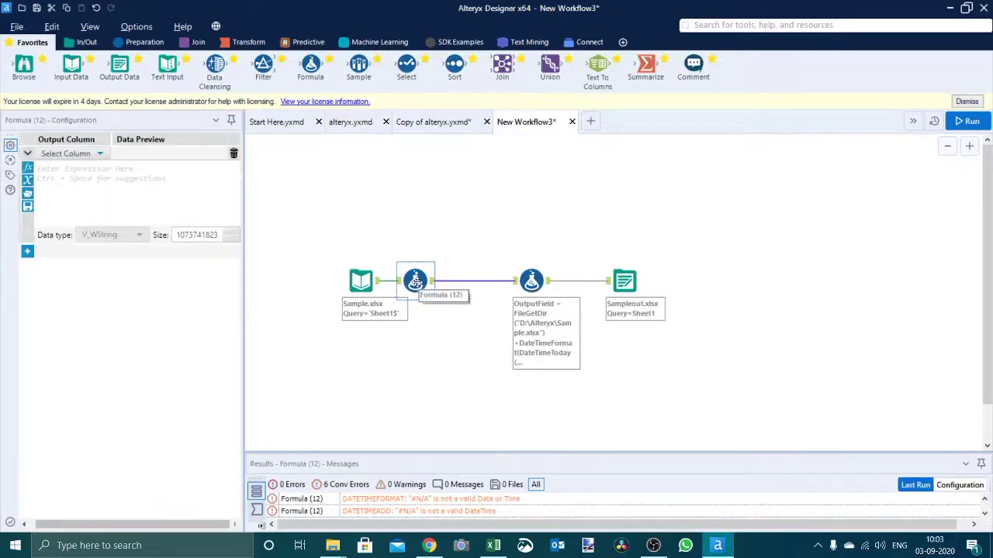
click(151, 175)
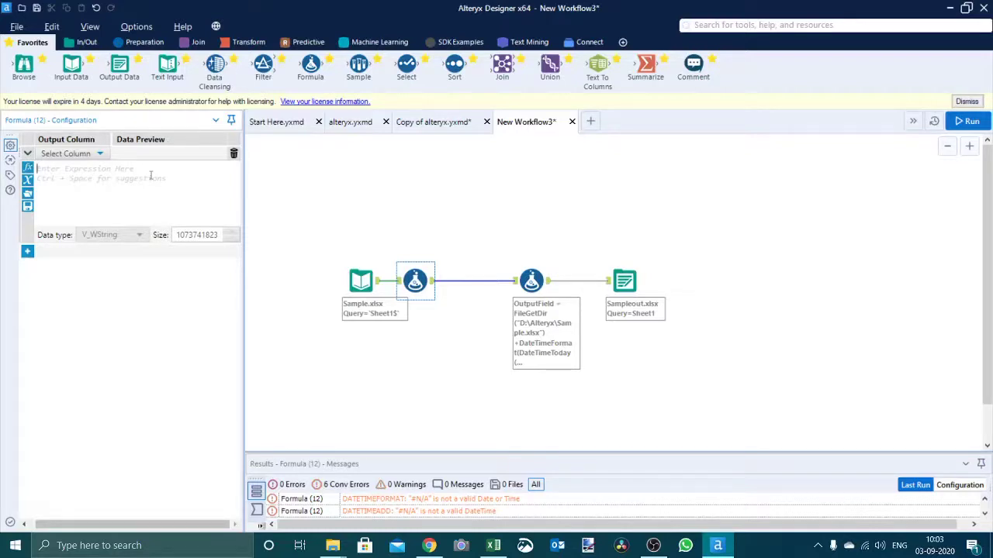
Step: Insert the DateTimeFormat function into the new Formula tool's expression
text(datetime)
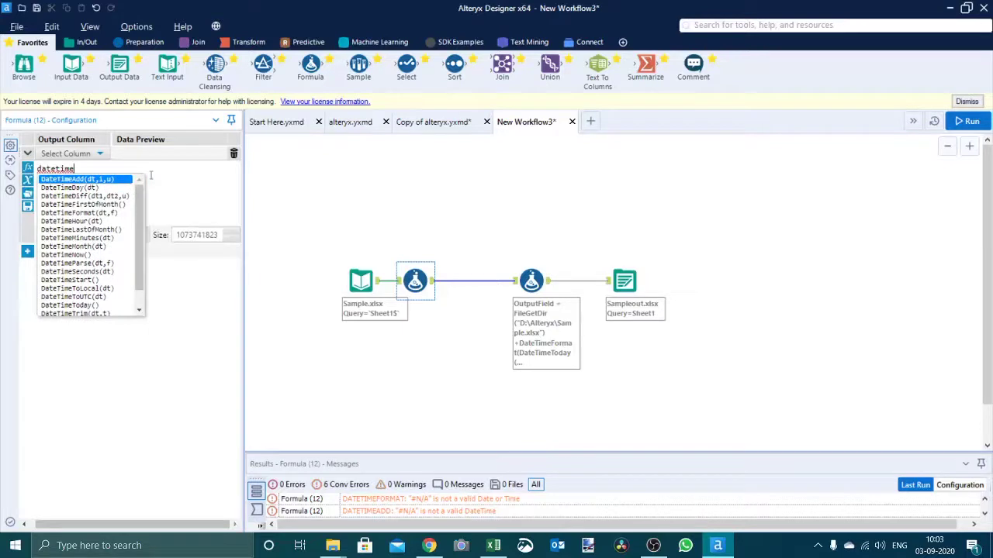
key(Down)
key(Down)
key(Down)
key(Down)
key(Return)
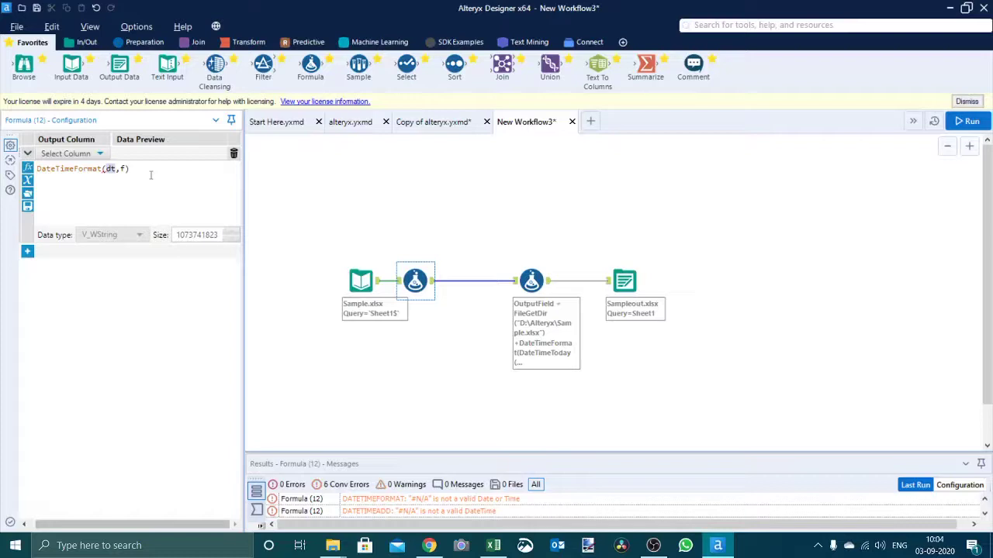
Step: Set DateTimeToday() as the date argument of the DateTimeFormat function
text(toda)
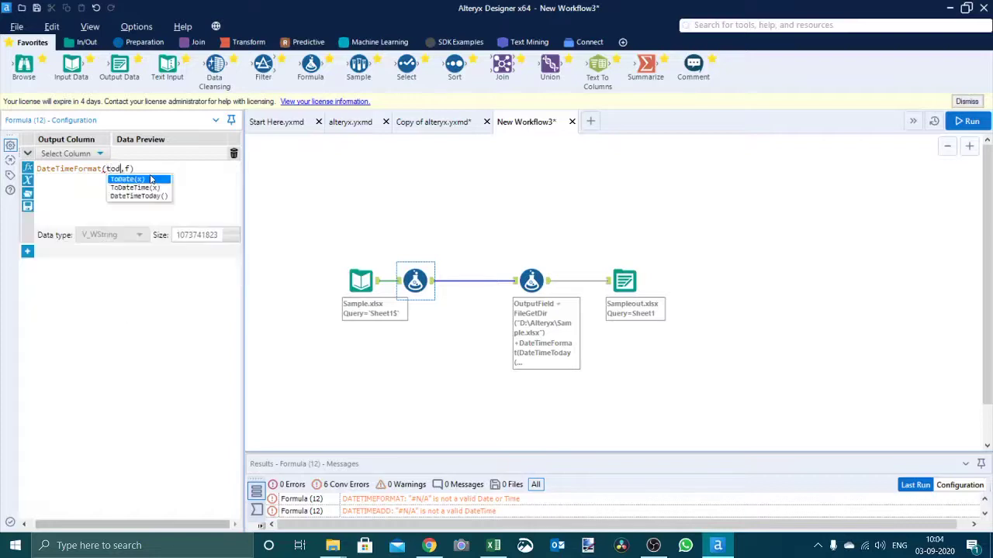
key(Down)
key(Down)
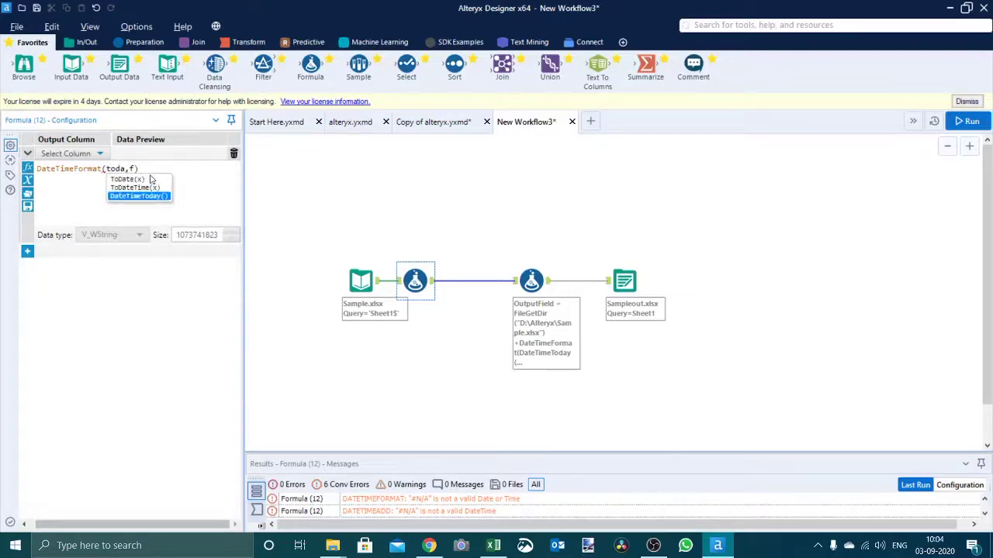
key(Return)
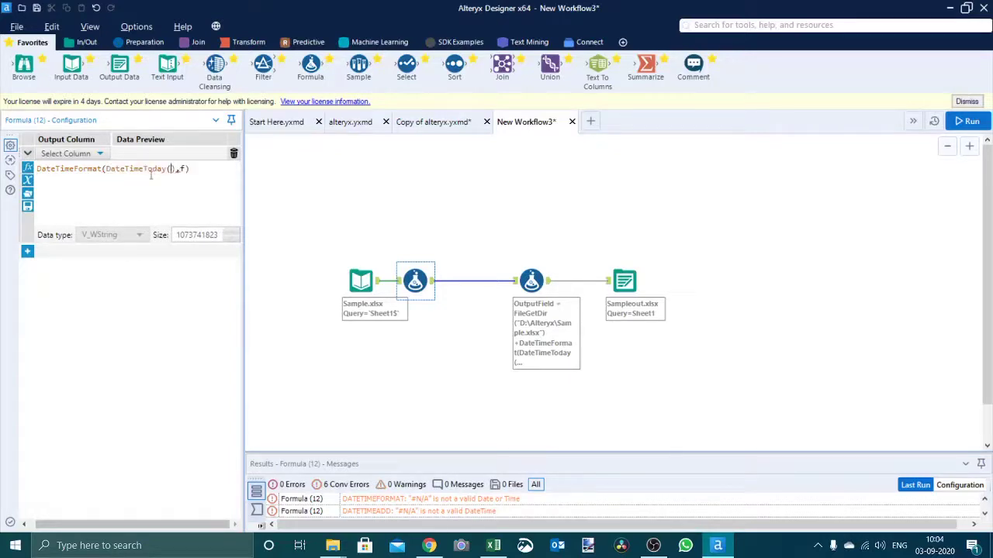
Step: Set the DateTimeFormat format argument to "%u" and subtract 1 from the function's result
key(BackSpace)
text("%u")
text(-1)
Step: Wrap the DateTimeFormat call in tonumber( ), keeping the -1 outside its closing parenthesis
key(Left)
key(Left)
key(Left)
key(Left)
key(Left)
key(Left)
key(Left)
key(Left)
key(Left)
key(Left)
key(Left)
key(Left)
key(Left)
key(Left)
key(Left)
key(Left)
key(Left)
key(Left)
key(Left)
key(Left)
key(Left)
key(Left)
key(Left)
key(Left)
key(Left)
key(Left)
key(Left)
key(Left)
key(Left)
key(Left)
key(Left)
key(Left)
key(Left)
key(Left)
key(Left)
key(Left)
key(Left)
key(Left)
text(to)
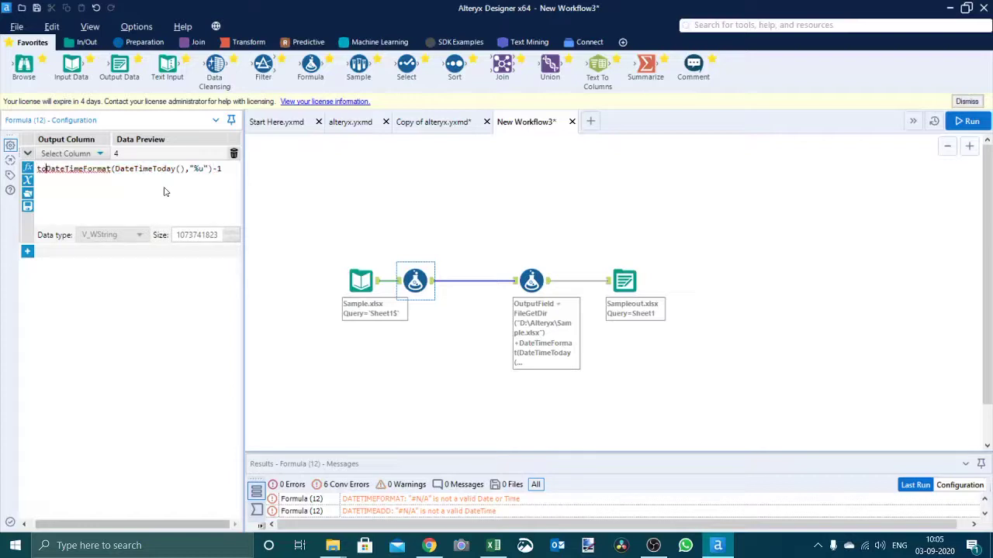
text(number)
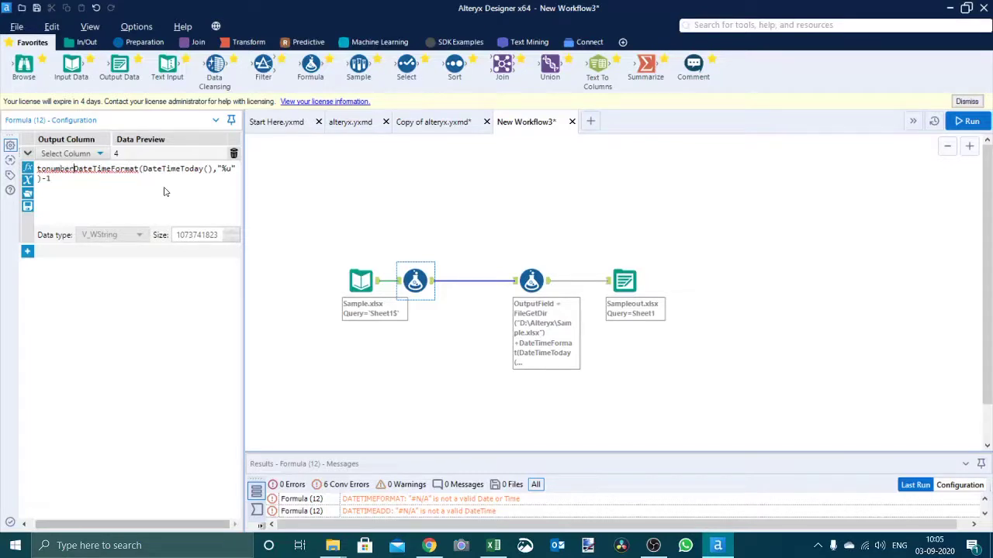
text(()
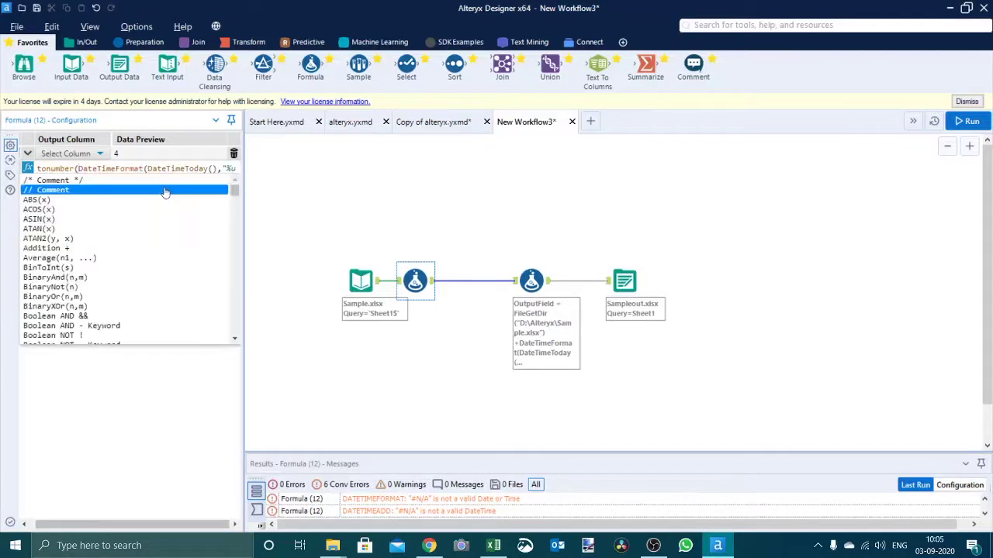
key(Escape)
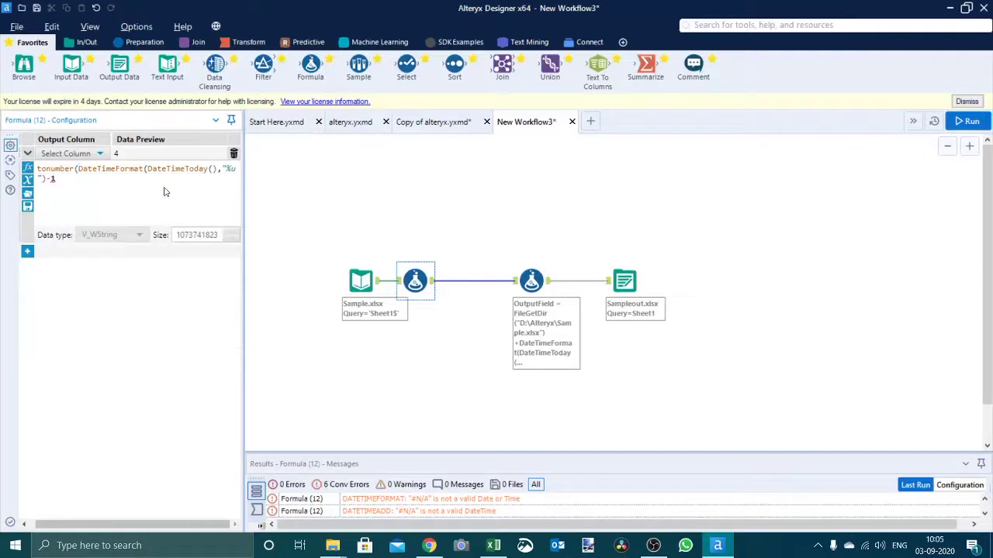
key(ctrl+End)
key(Left)
key(Left)
text(-)
key(Right)
key(Delete)
Step: Add an outer datetimeformat( call at the start of the expression, before tonumber
key(Up)
key(Left)
key(Left)
key(Left)
key(Left)
text(datetim)
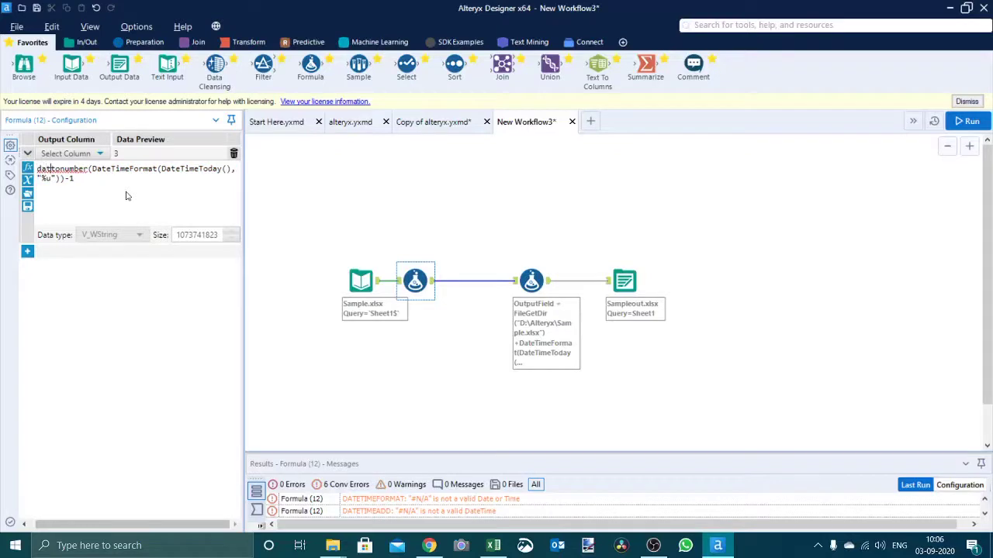
text(e)
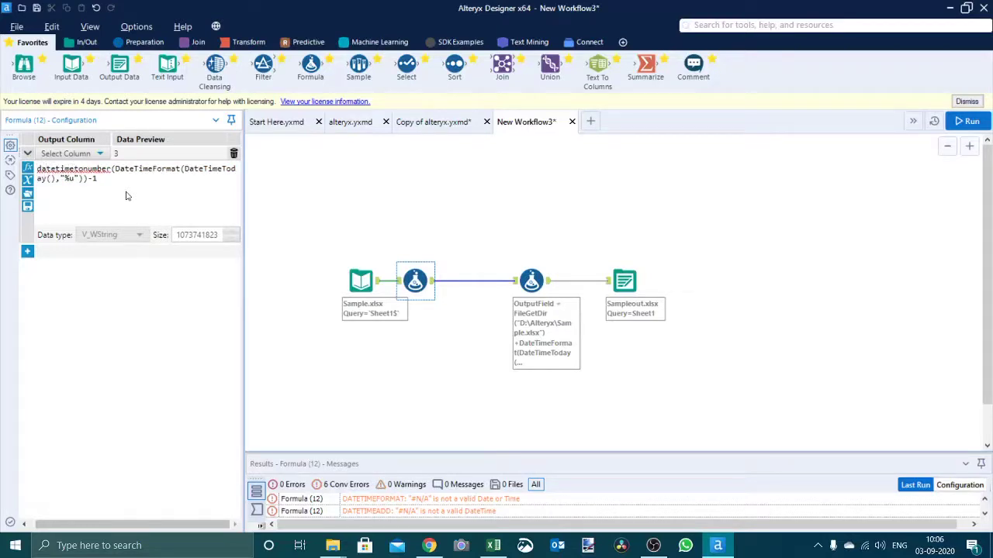
text(format)
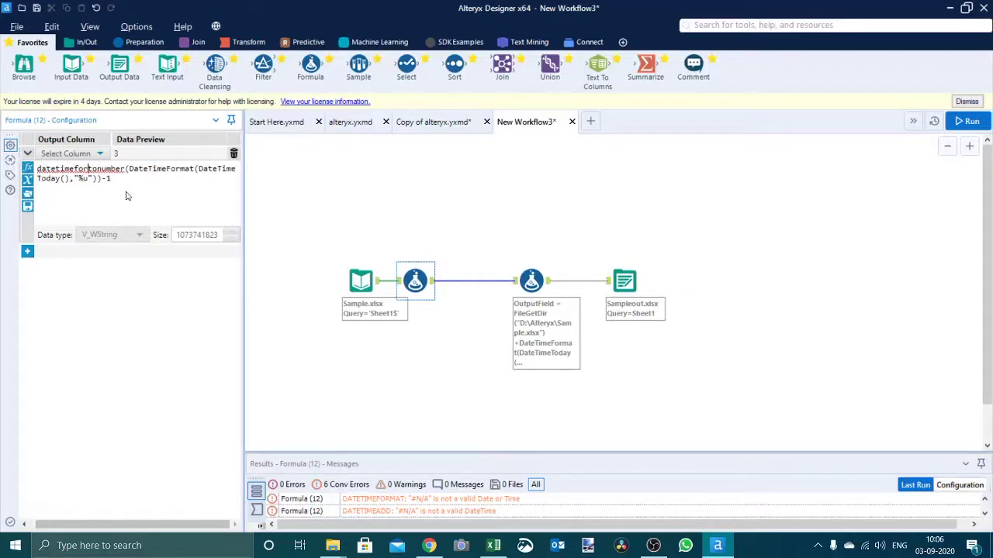
text(()
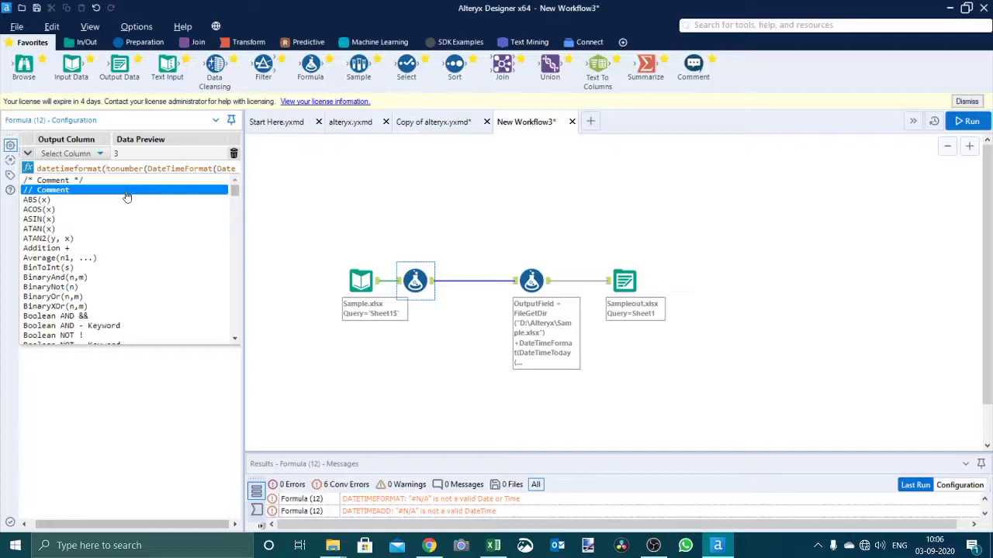
key(Escape)
Step: Open a datetimeadd( call inside the outer datetimeformat, before tonumber
text(dat)
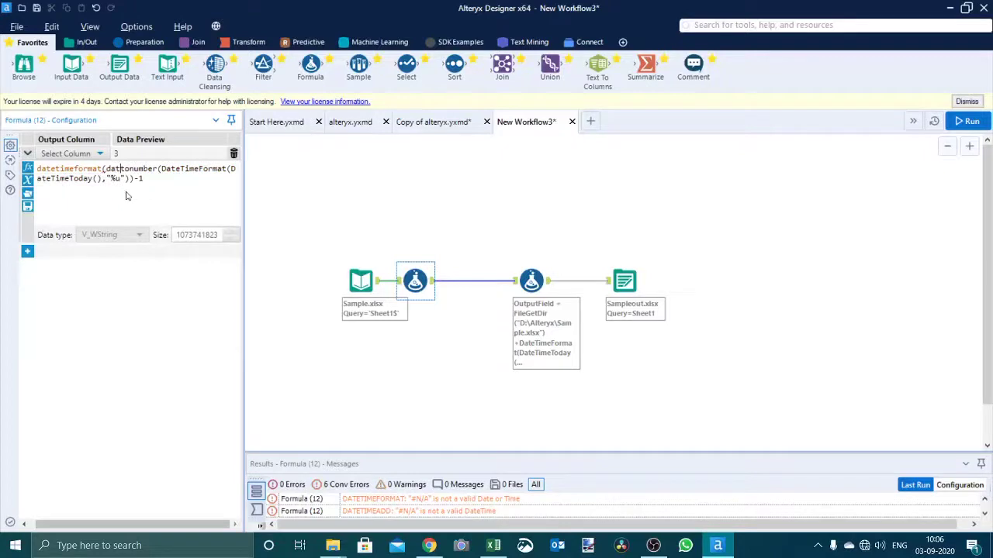
text(etimeformat(datetimead)
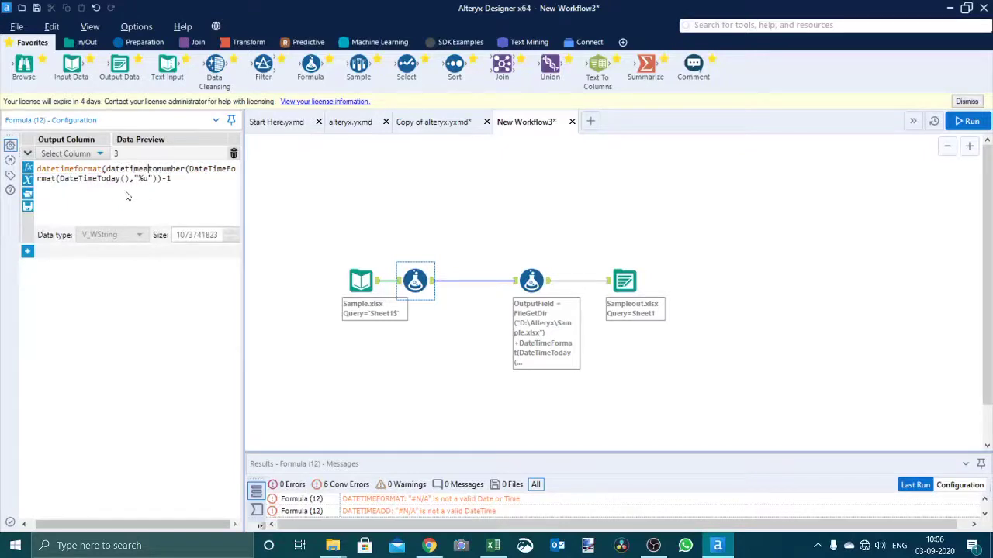
text(d)
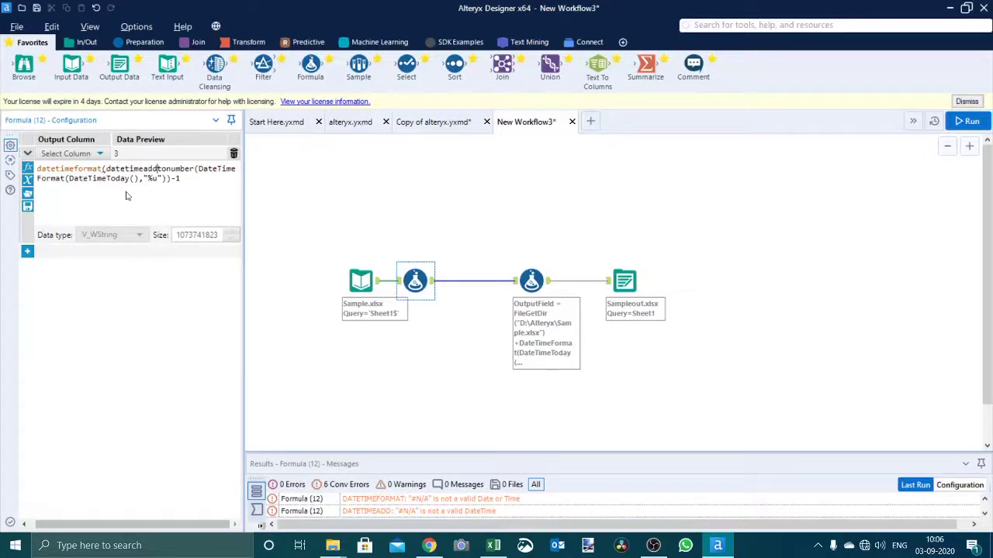
text(()
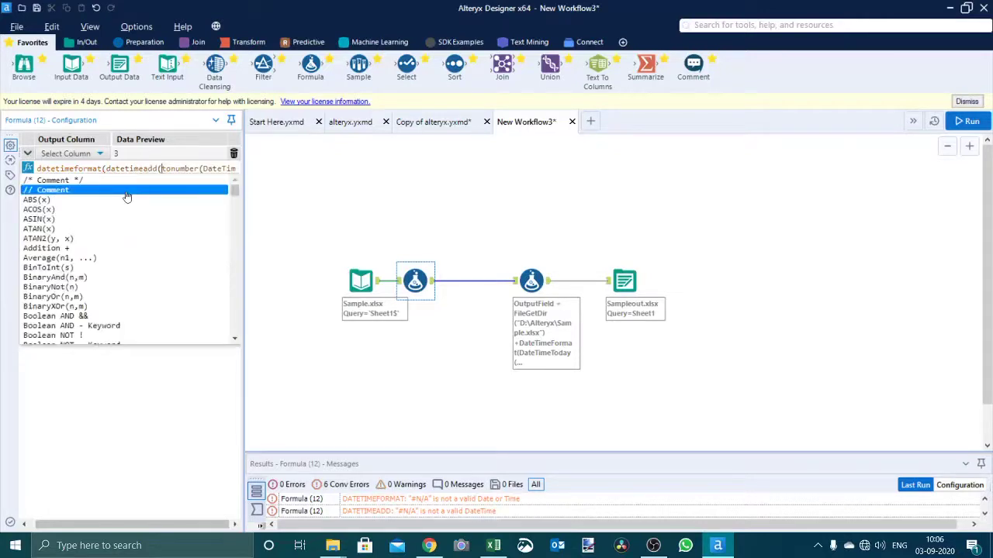
Step: Enter DateTimeToday() followed by a comma as the first argument of datetimeadd, removing the leftover "today" text
text(toda)
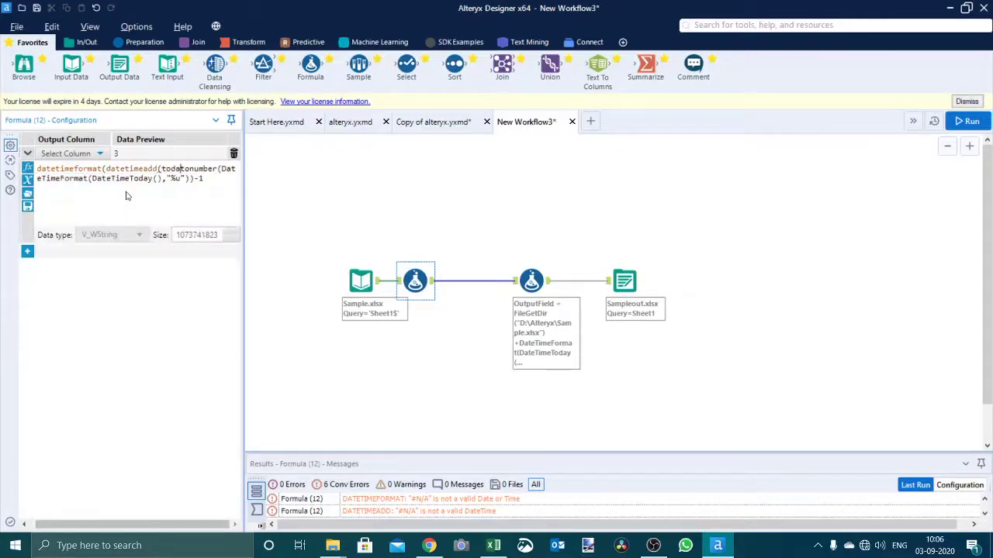
text(y)
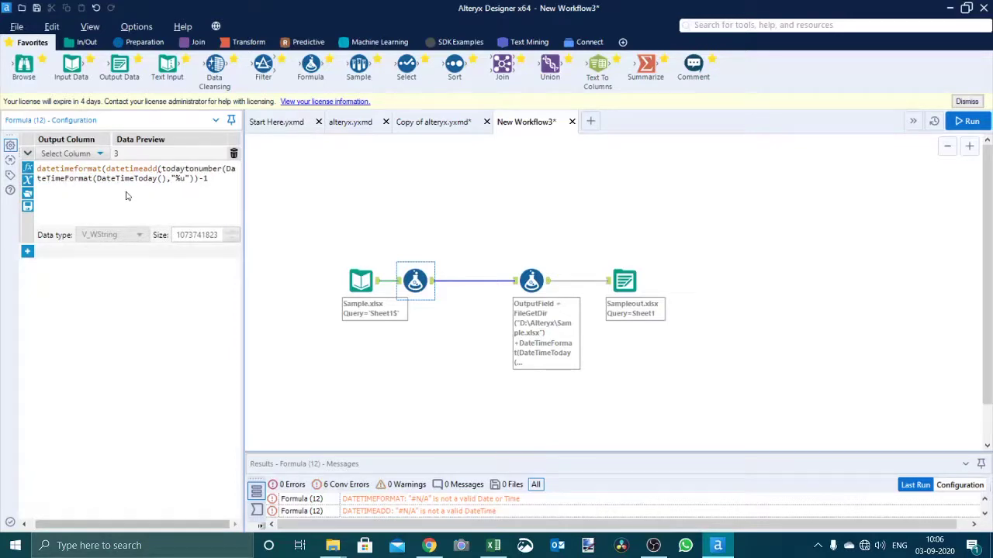
key(Return)
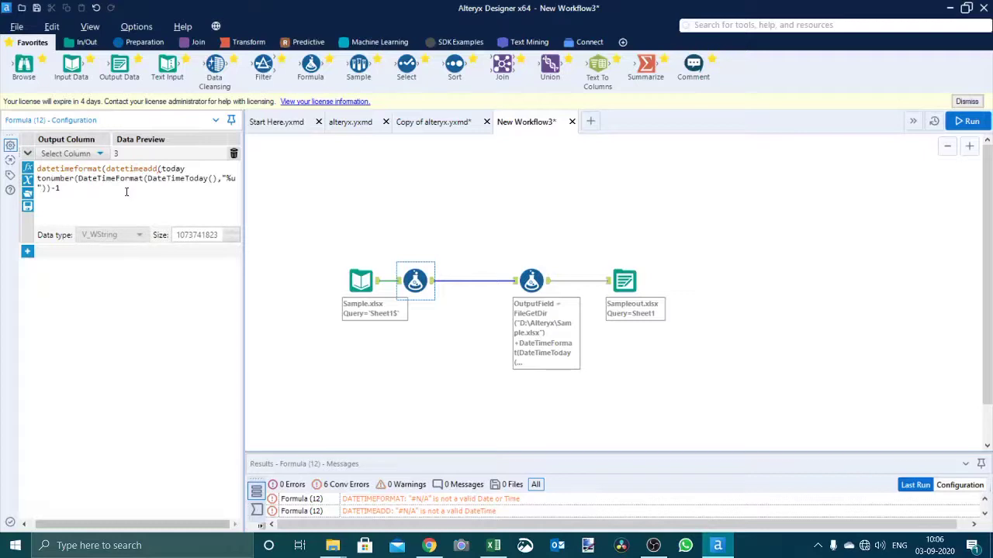
text(dati)
key(BackSpace)
key(BackSpace)
text(tetime)
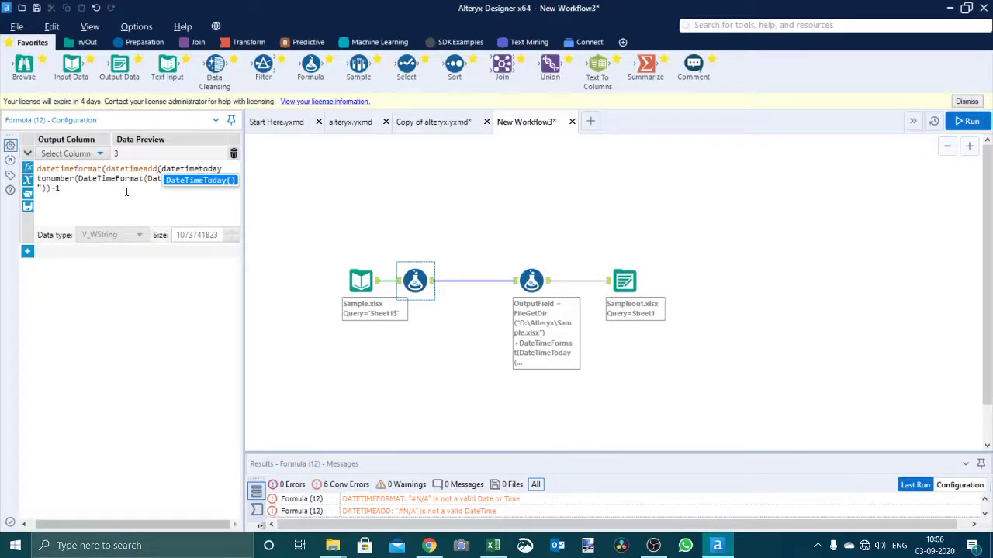
key(Return)
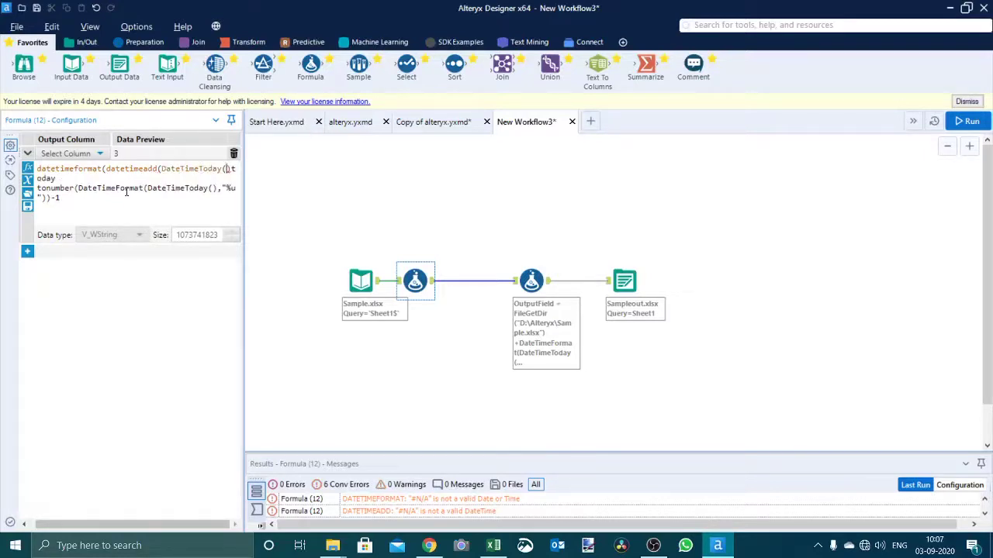
key(Delete)
key(Delete)
key(Delete)
key(Delete)
key(Delete)
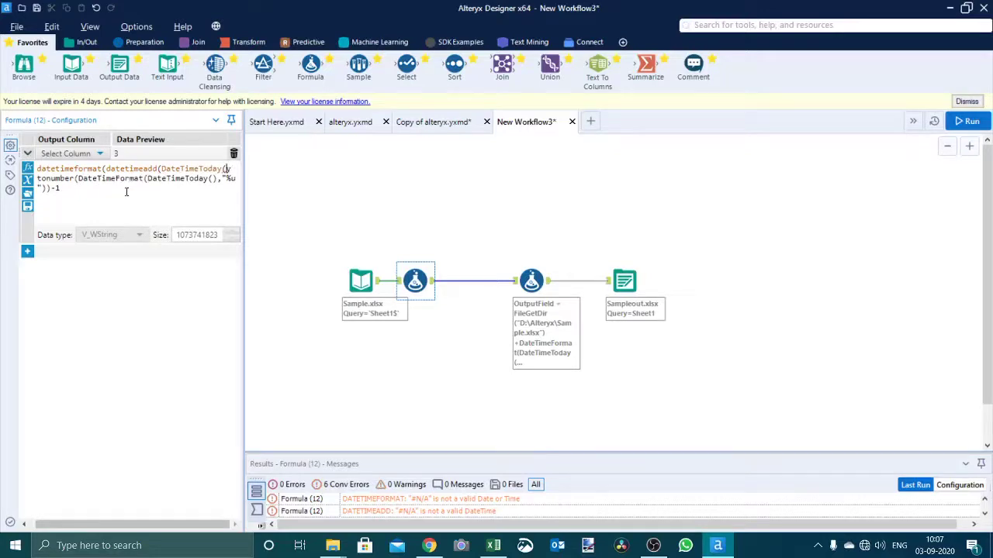
key(Delete)
text(,)
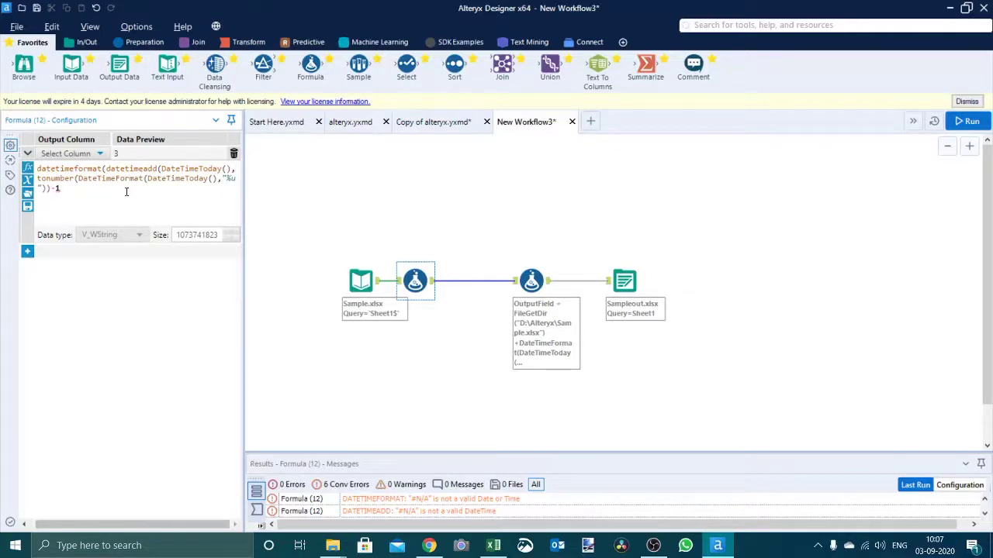
Step: Put a minus sign before tonumber and add a closing parenthesis after the -1
key(Return)
text(-)
key(Down)
key(Down)
key(End)
text())
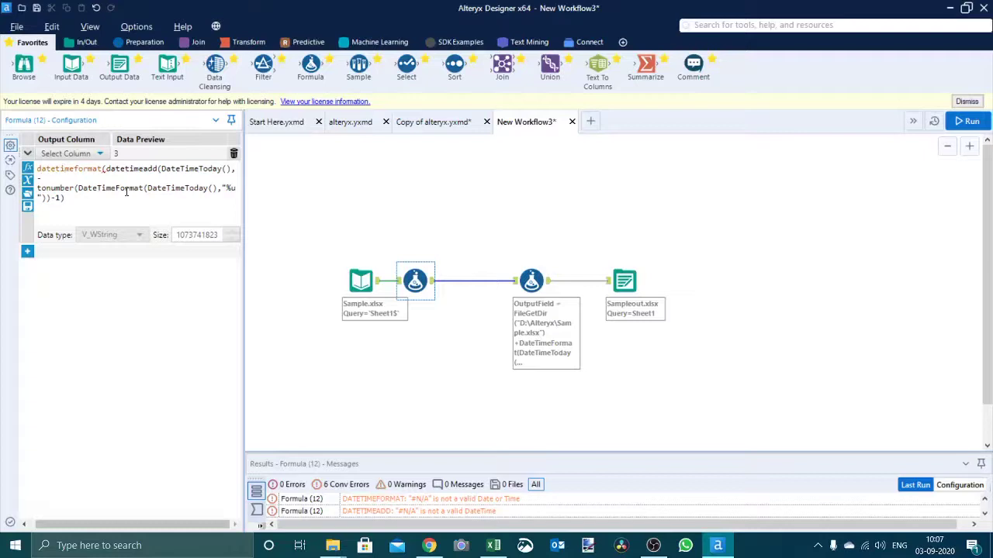
Step: Complete the end of the expression with the "days" unit and the output format "%d-%b-%y", closing both functions
key(Up)
key(Down)
text("days"),)
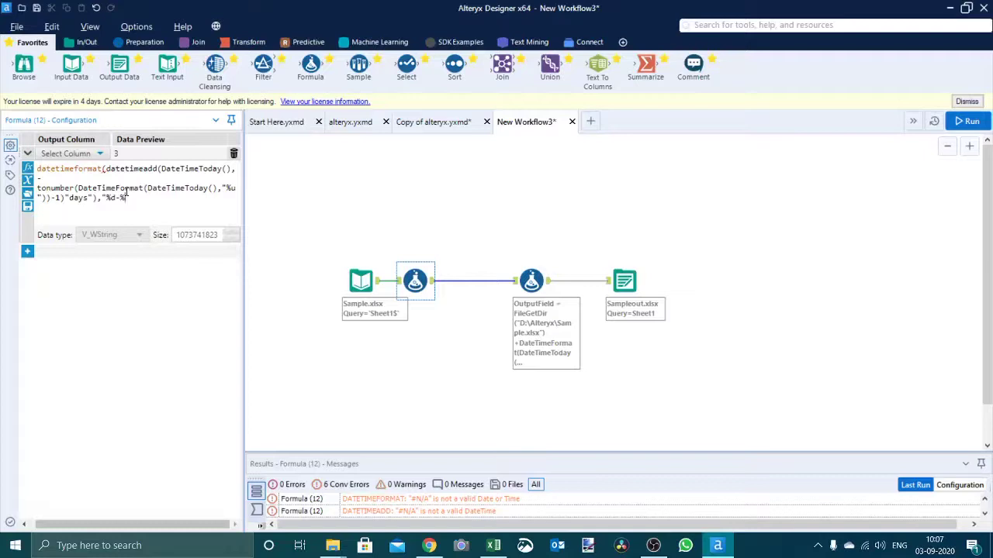
text(B-%y"))
key(Up)
key(Up)
key(Left)
key(Left)
key(Left)
key(shift+Right)
key(shift+Right)
key(shift+Right)
key(Left)
Step: Replace the hand-typed datetimeadd name in the expression with the suggested DateTimeAdd(dt,i,u) function
mouse_move(104, 170)
drag(159, 168, 103, 173)
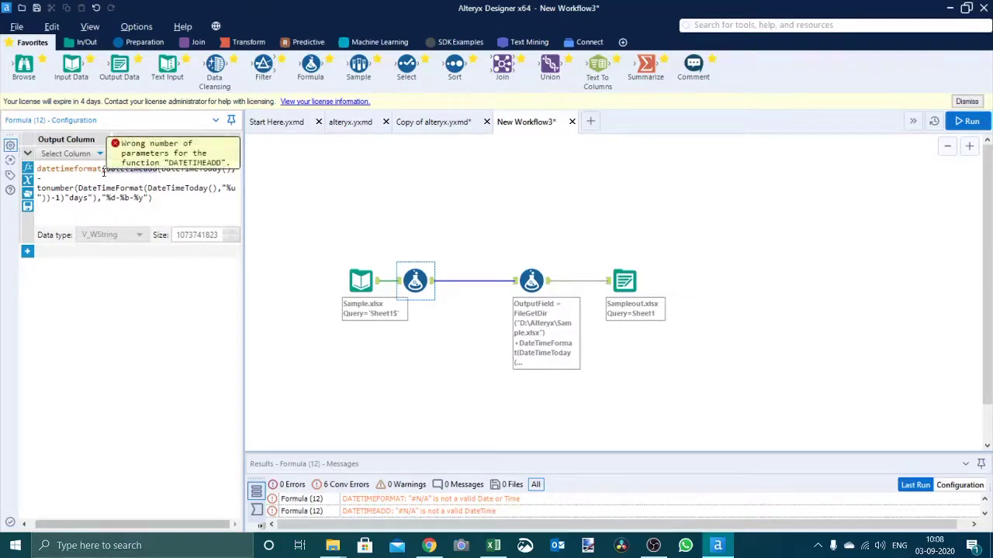
text(datetimeforma)
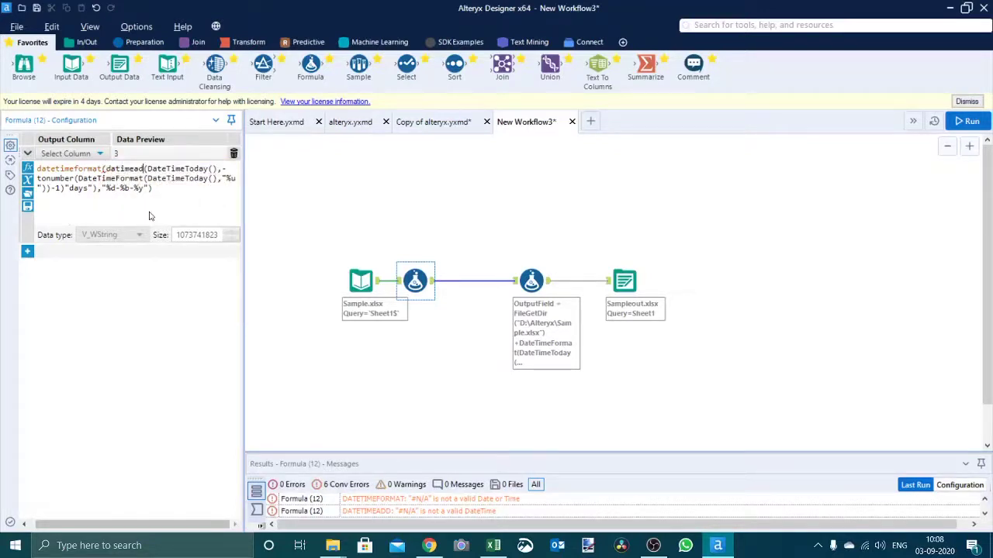
key(BackSpace)
key(BackSpace)
key(BackSpace)
key(BackSpace)
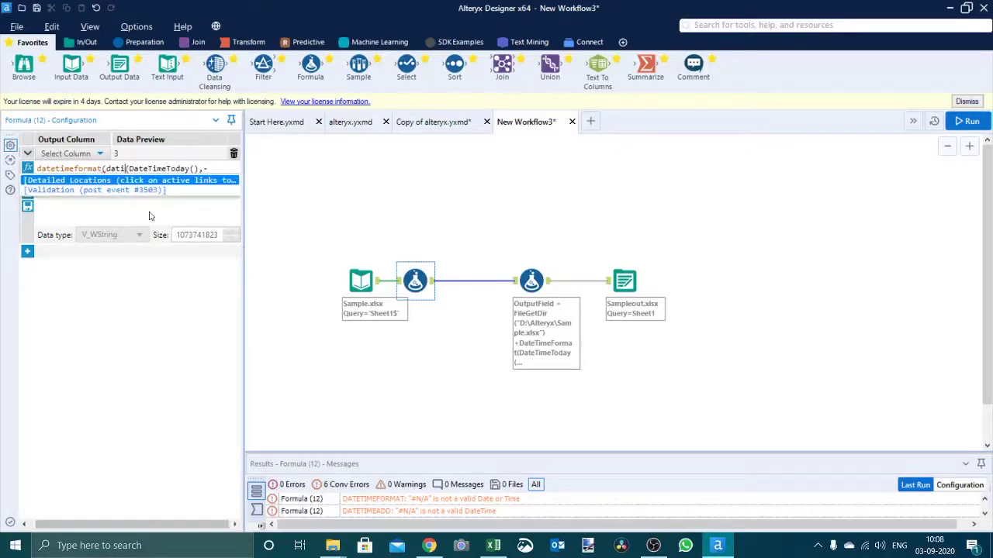
key(BackSpace)
text(e)
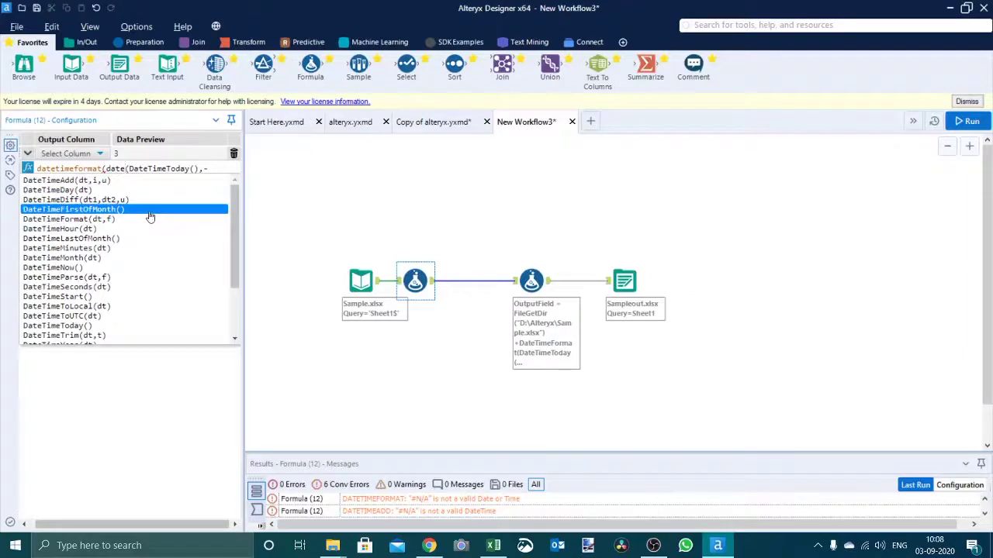
text(tim)
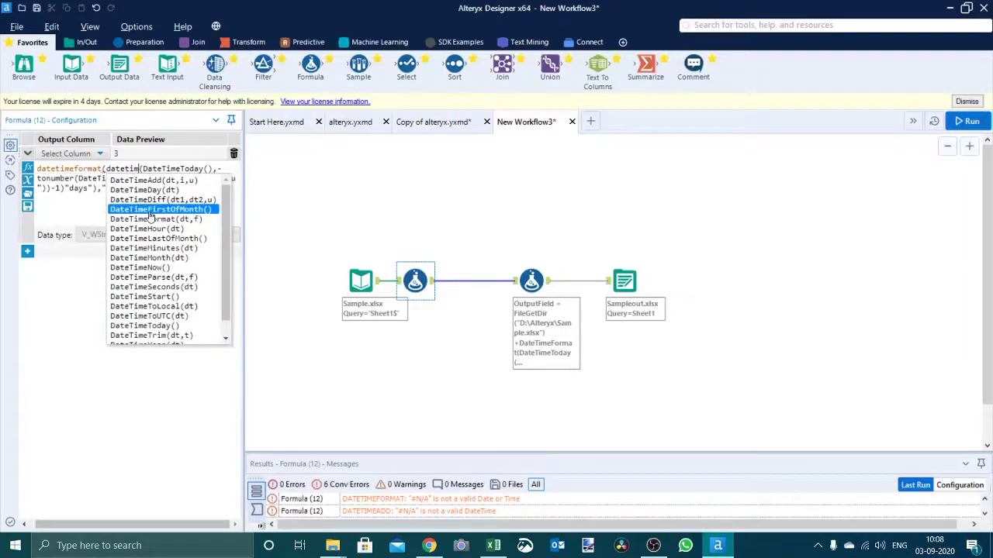
key(Up)
key(Up)
key(Up)
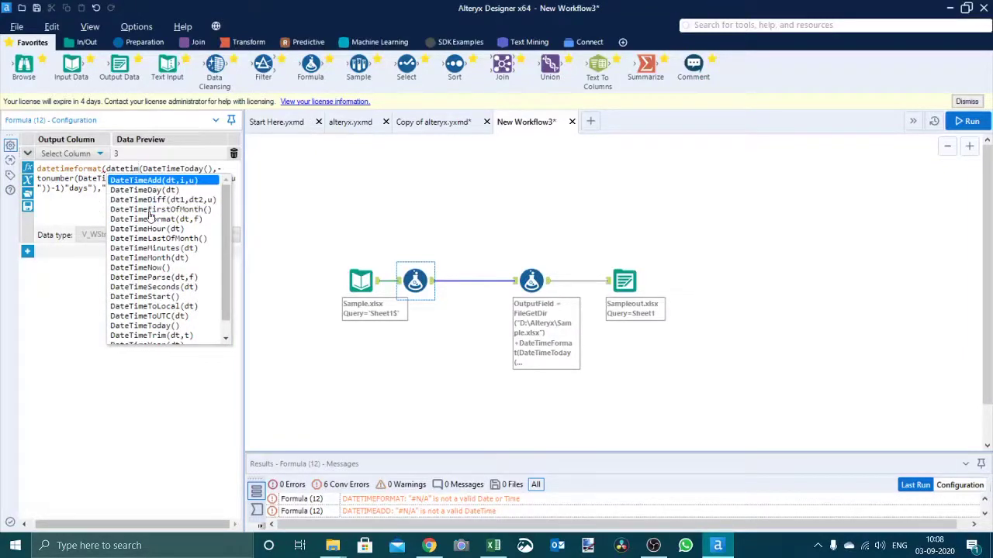
key(Return)
Step: Remove the leftover placeholder arguments and the duplicate opening parenthesis between DateTimeAdd and DateTimeToday()
key(Delete)
key(Delete)
key(Delete)
key(Delete)
key(Delete)
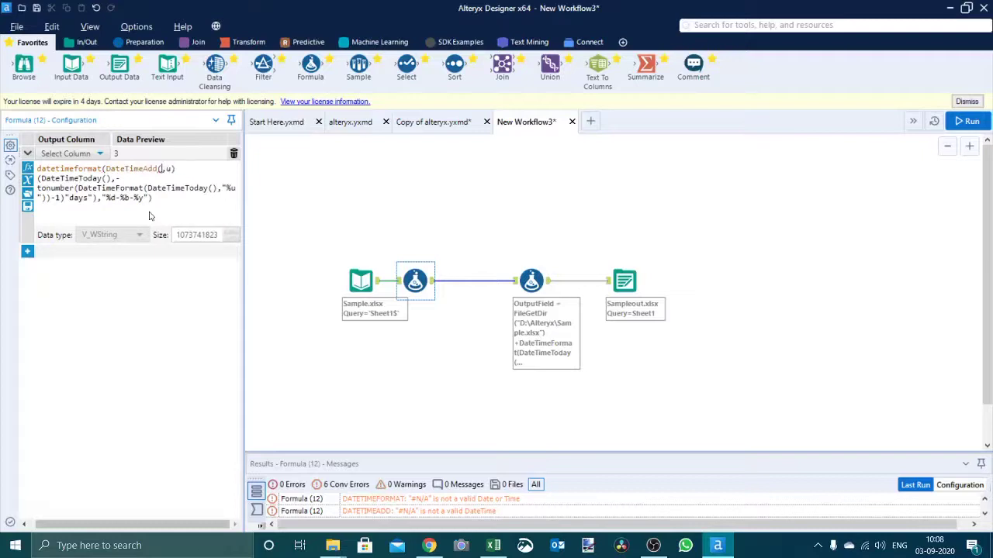
key(Delete)
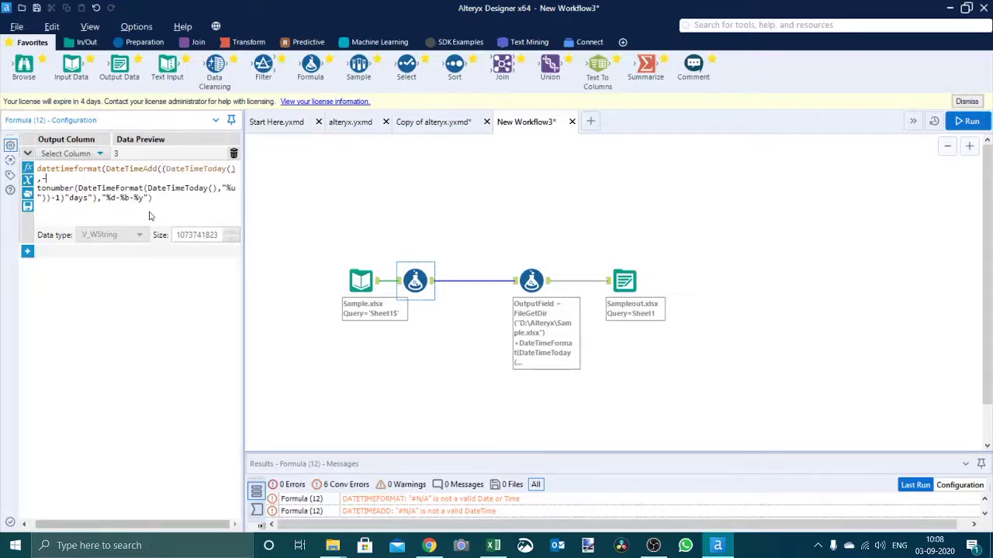
key(Delete)
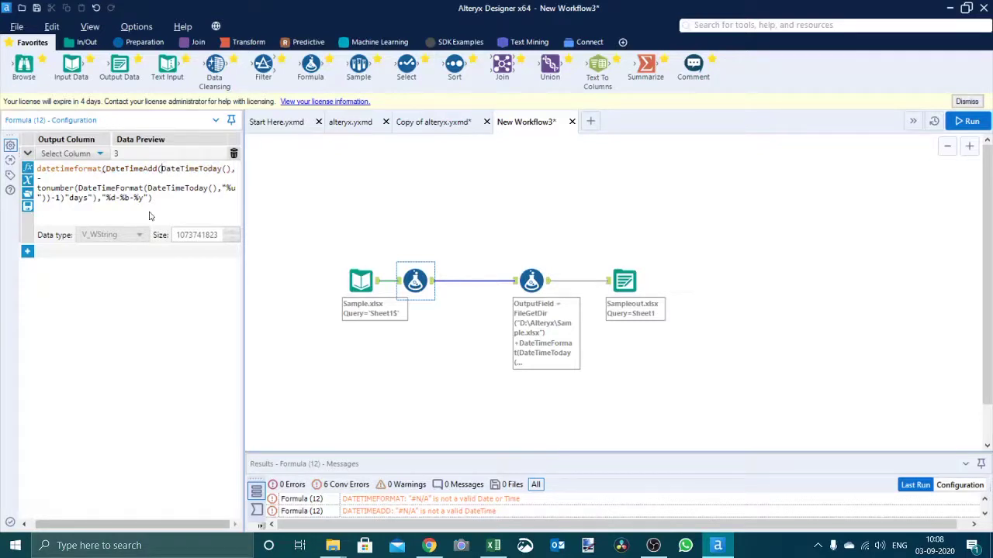
Step: Try a second opening parenthesis in front of DateTimeToday() inside the DateTimeAdd call
text(()
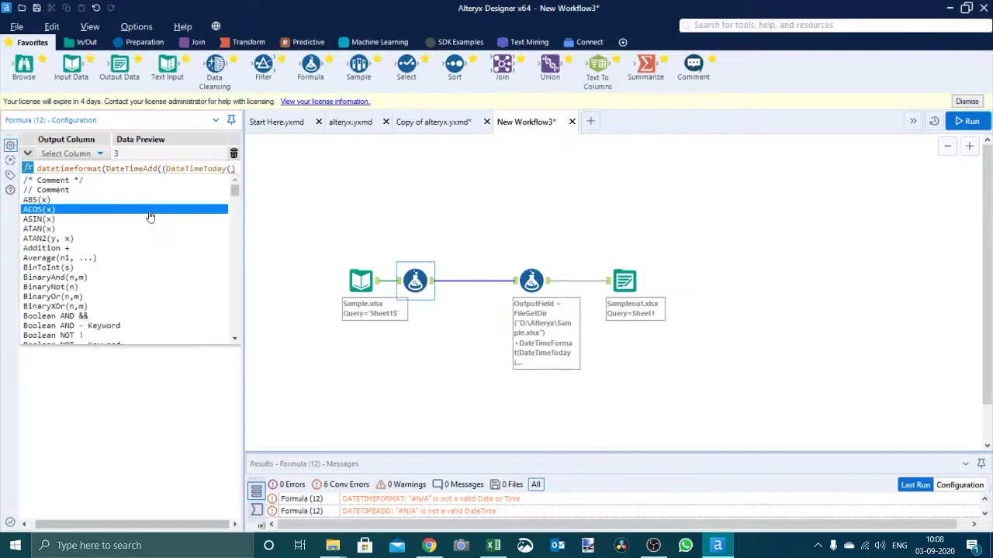
key(Escape)
key(Right)
key(Right)
key(Right)
key(Right)
key(Right)
key(Right)
key(Right)
key(Right)
key(Right)
key(Right)
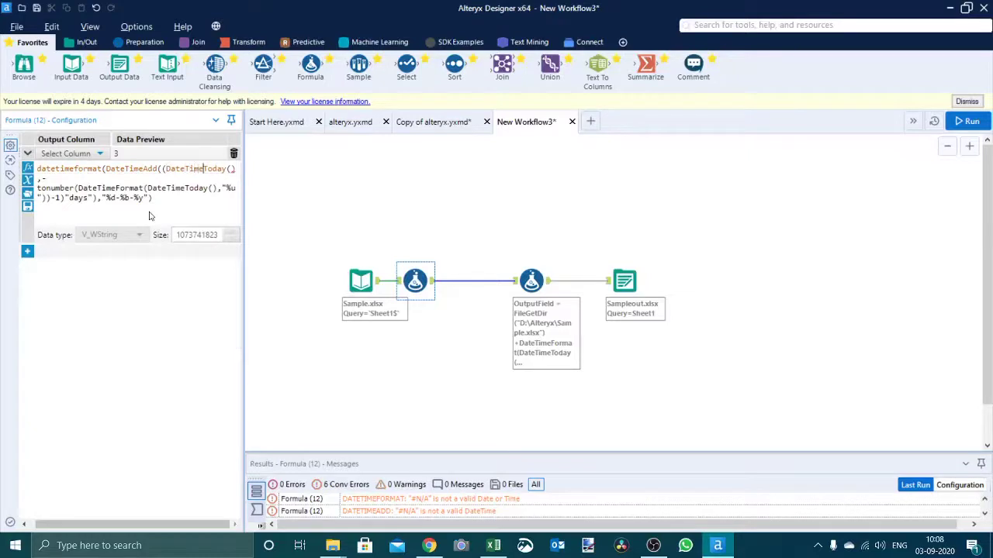
key(Right)
key(Right)
key(Right)
key(Left)
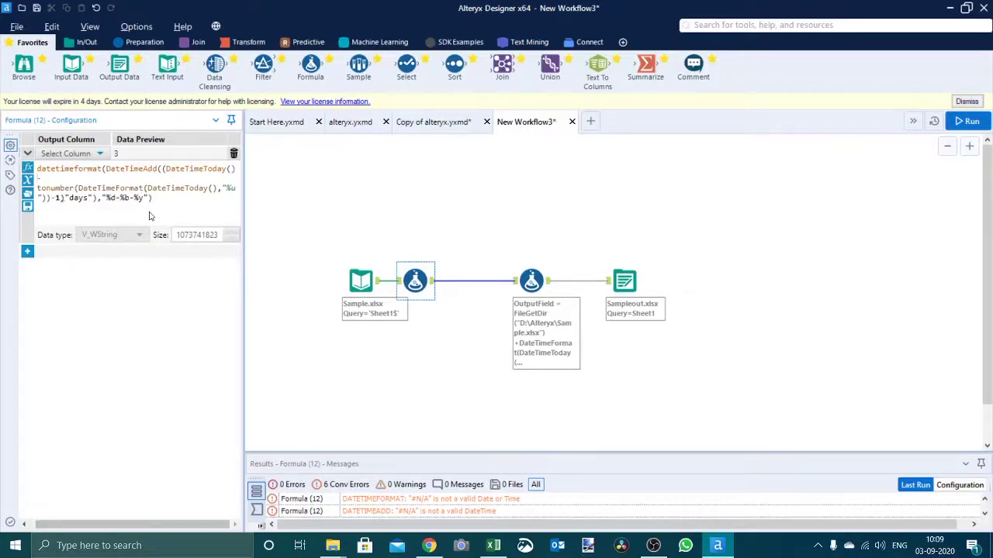
Step: Insert the missing comma before "days" and an opening parenthesis between the minus sign and tonumber
key(ctrl+End)
text(,)
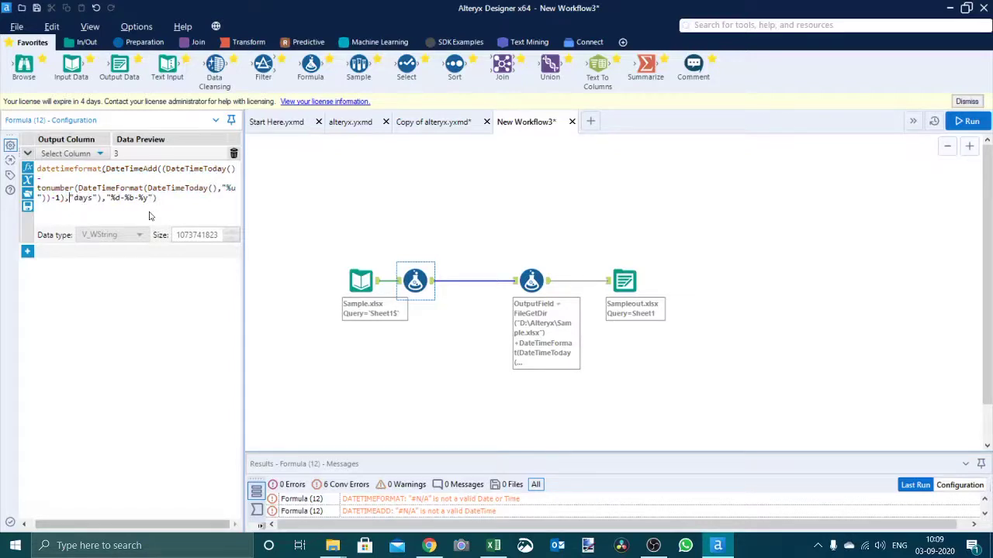
key(Up)
key(Up)
key(Up)
key(Up)
key(Up)
key(BackSpace)
text(,-)
text(()
key(Escape)
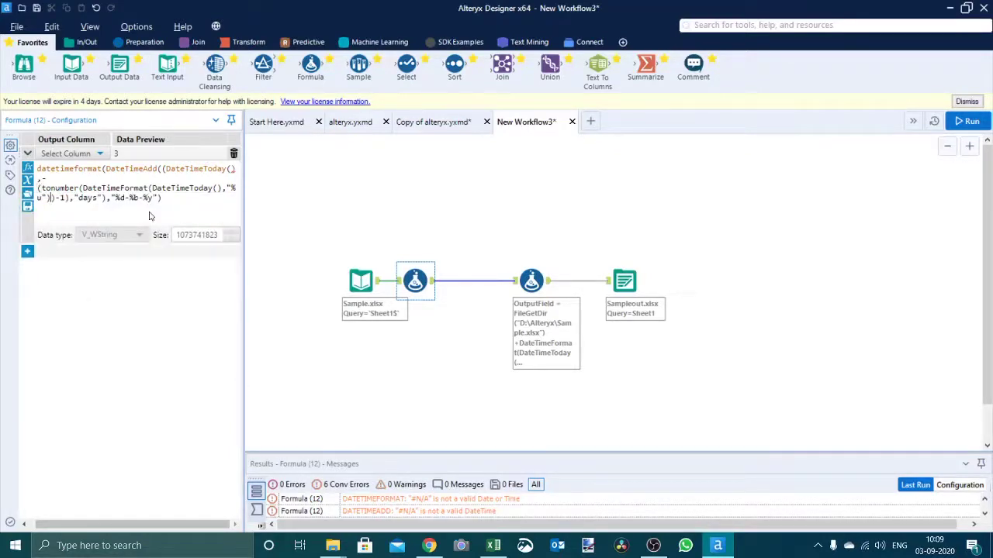
Step: Remove the extra opening parenthesis in front of the first DateTimeToday() in the expression
text())
key(Right)
key(Right)
key(Right)
key(Right)
key(Right)
key(Up)
key(Left)
key(Right)
key(Right)
key(Right)
key(Right)
key(BackSpace)
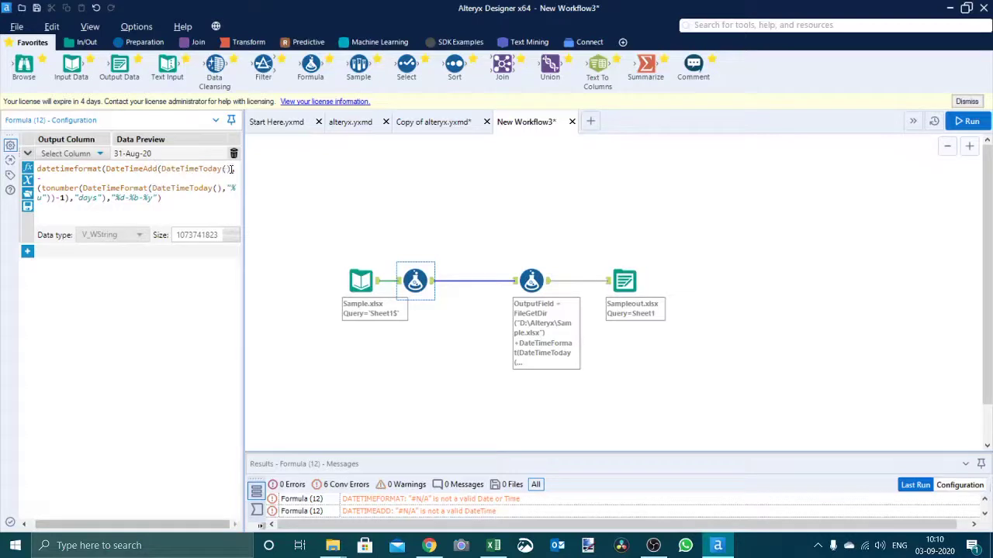
Step: Replace the first DateTimeToday(), the start date of DateTimeAdd, with the [Began] field
drag(230, 169, 179, 177)
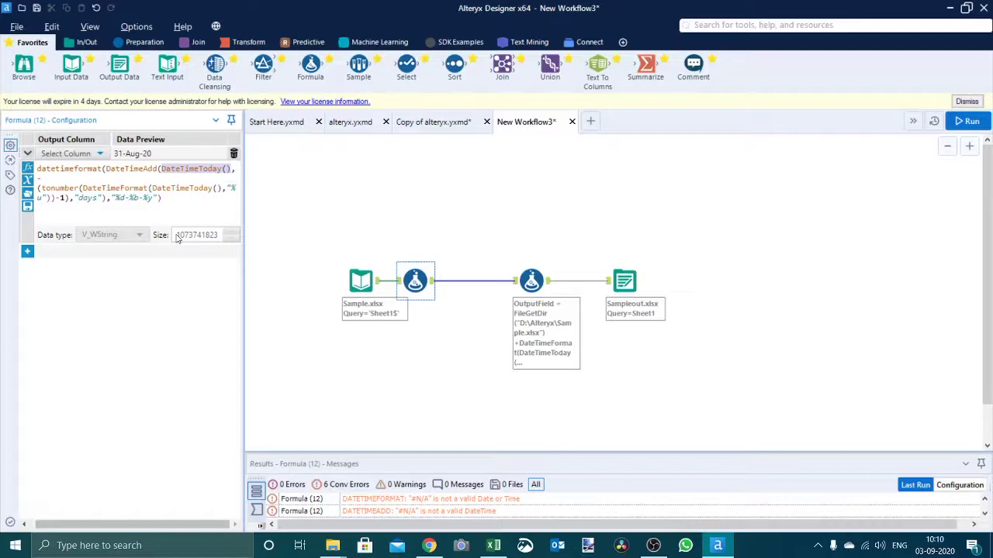
text([)
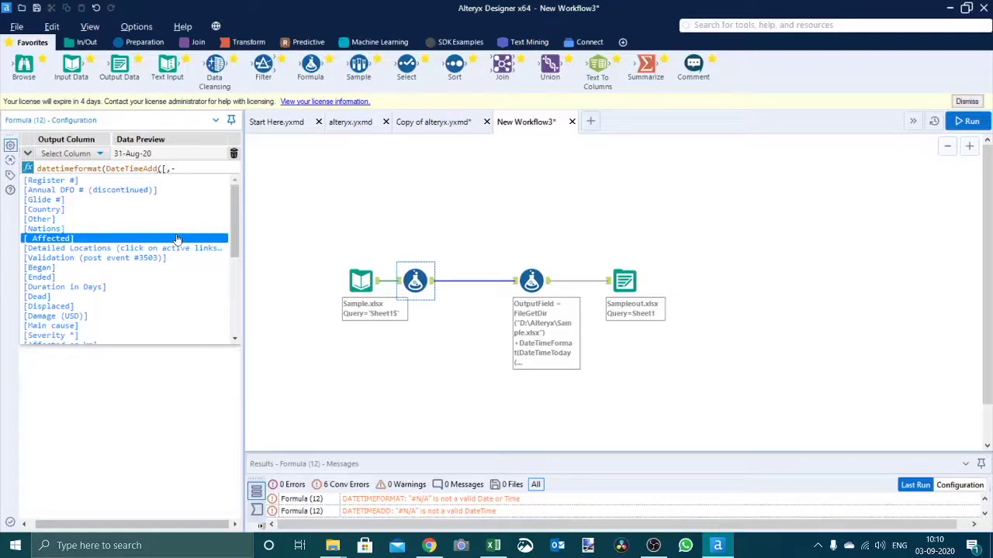
text(b)
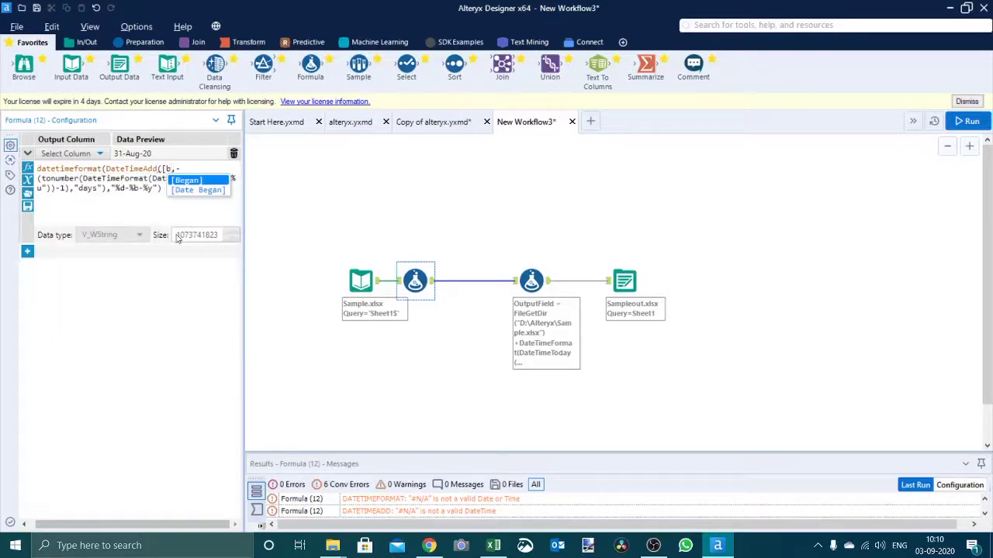
key(Return)
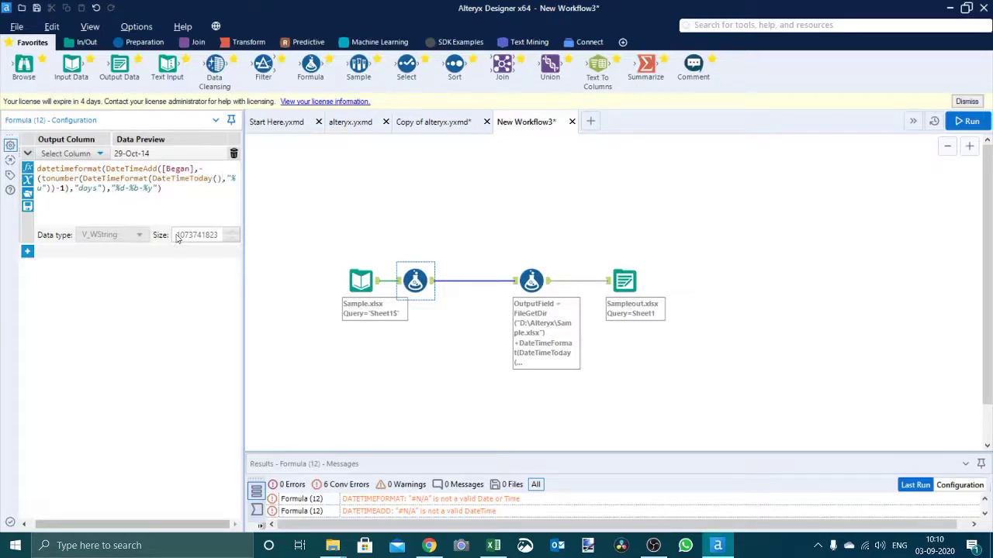
Step: Replace the DateTimeToday() inside the "%u" weekday DateTimeFormat with the [Began] field
key(shift+Left)
key(shift+Left)
key(shift+Left)
key(shift+Left)
key(shift+Left)
key(shift+Left)
key(shift+Left)
key(shift+Left)
key(shift+Left)
key(shift+Left)
key(shift+Left)
key(shift+Left)
key(shift+Left)
key(shift+Left)
key(shift+Left)
key(shift+Left)
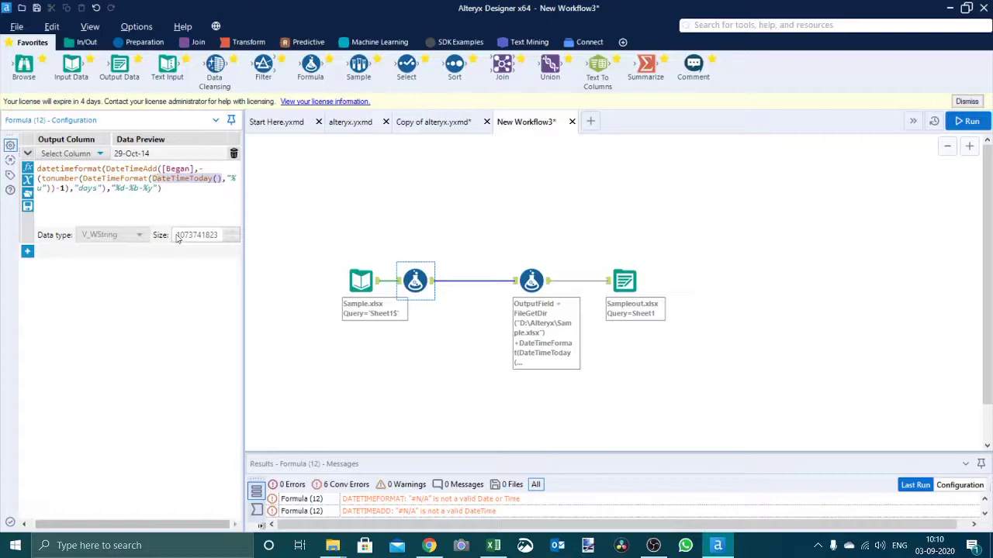
text([be)
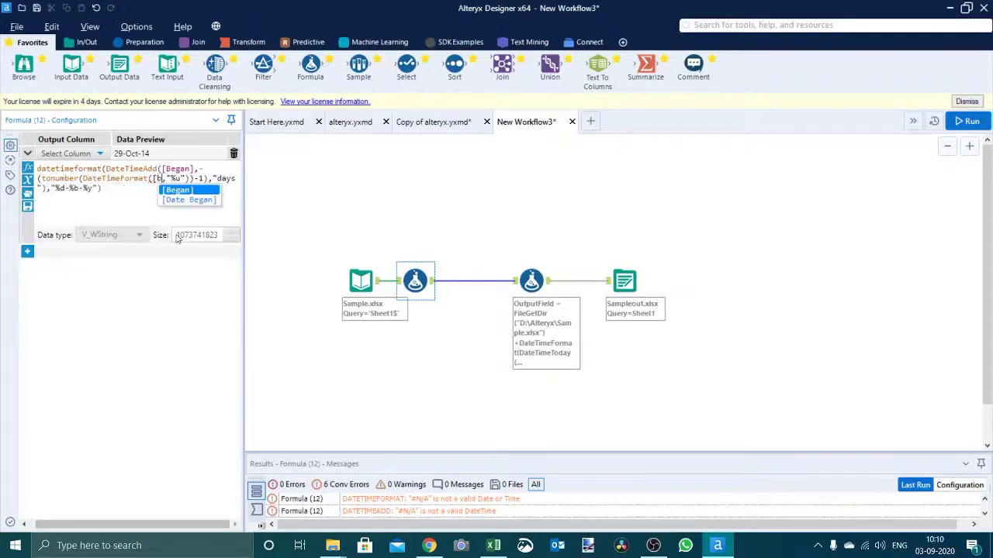
key(Return)
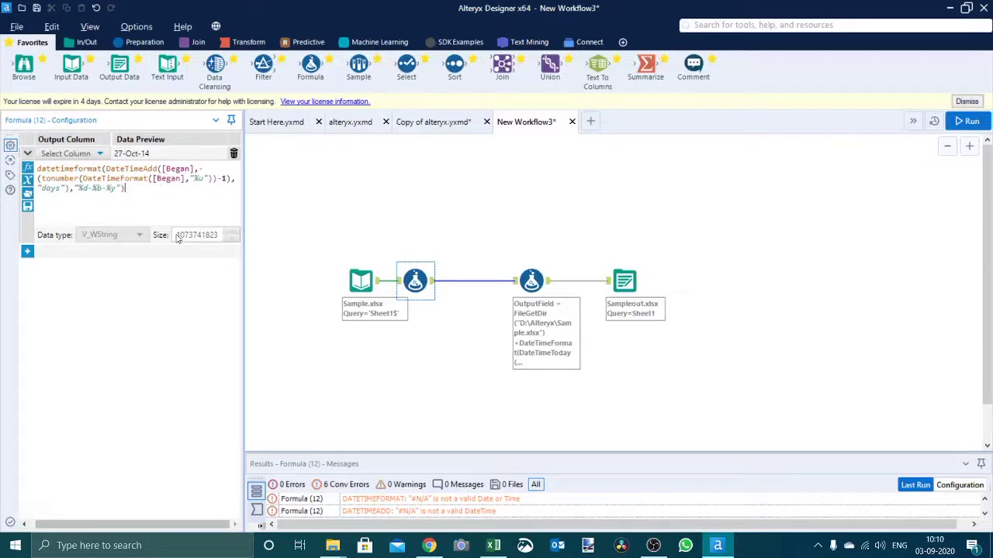
click(182, 191)
Step: Look up 27 October 2014 in the Windows calendar to check which weekday it falls on
click(935, 546)
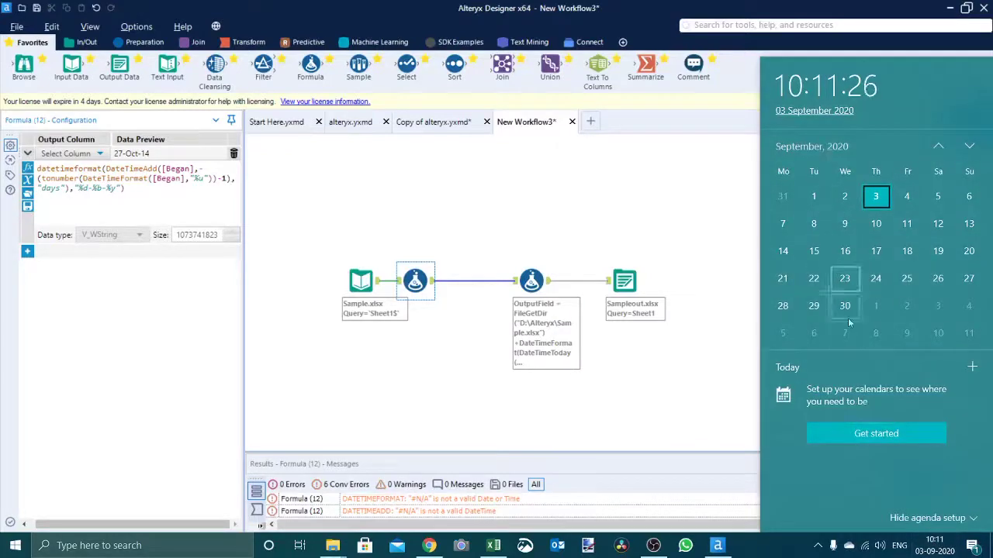
click(844, 147)
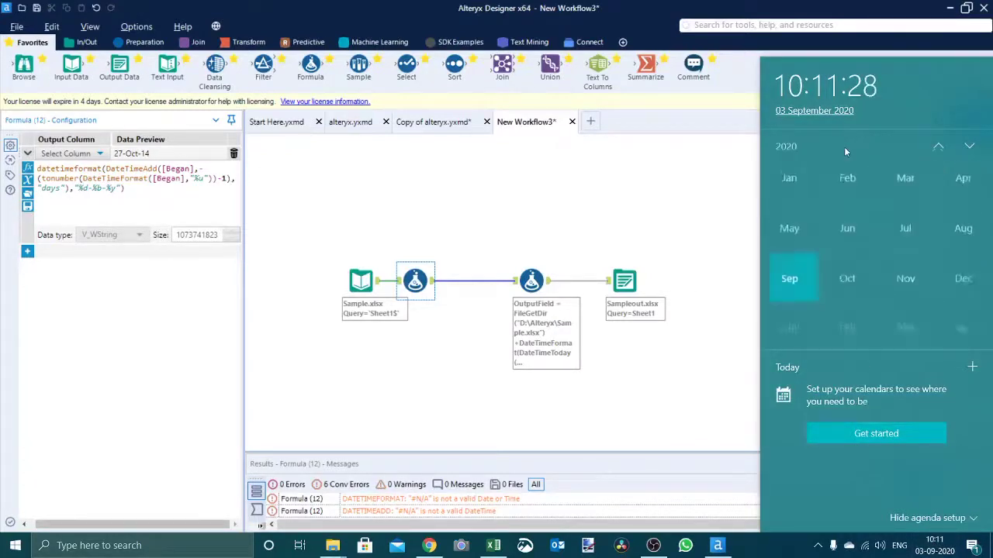
click(791, 150)
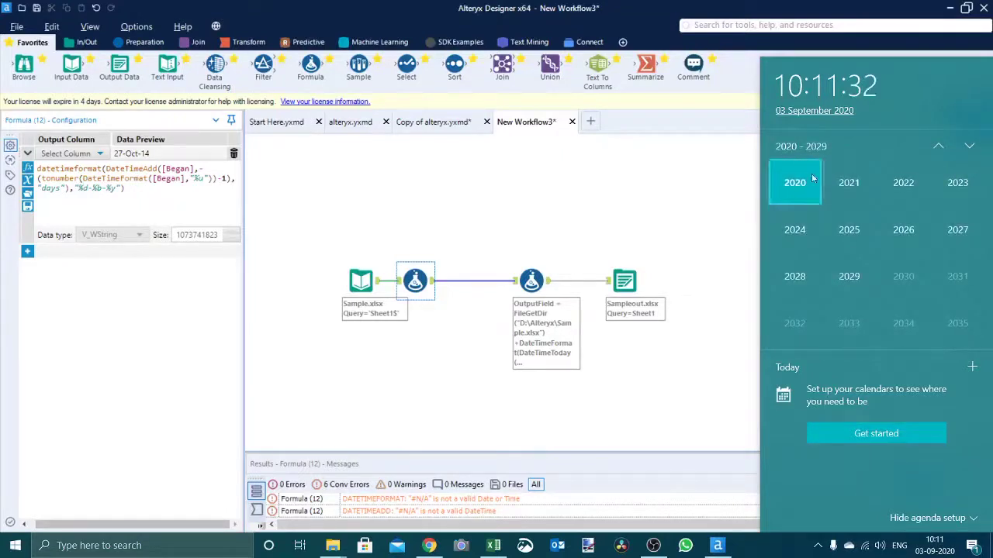
scroll(862, 245, up, 1)
scroll(904, 183, up, 1)
click(904, 183)
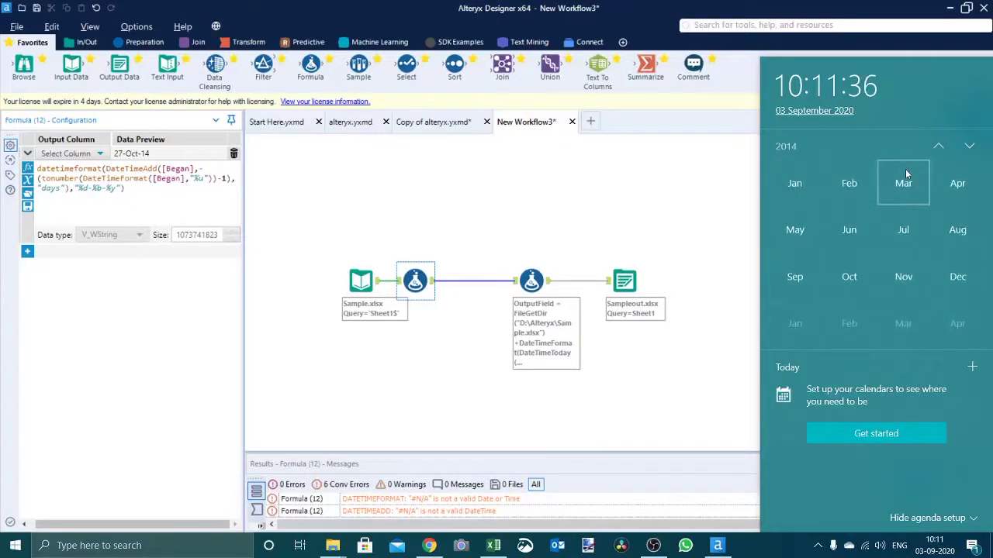
click(865, 277)
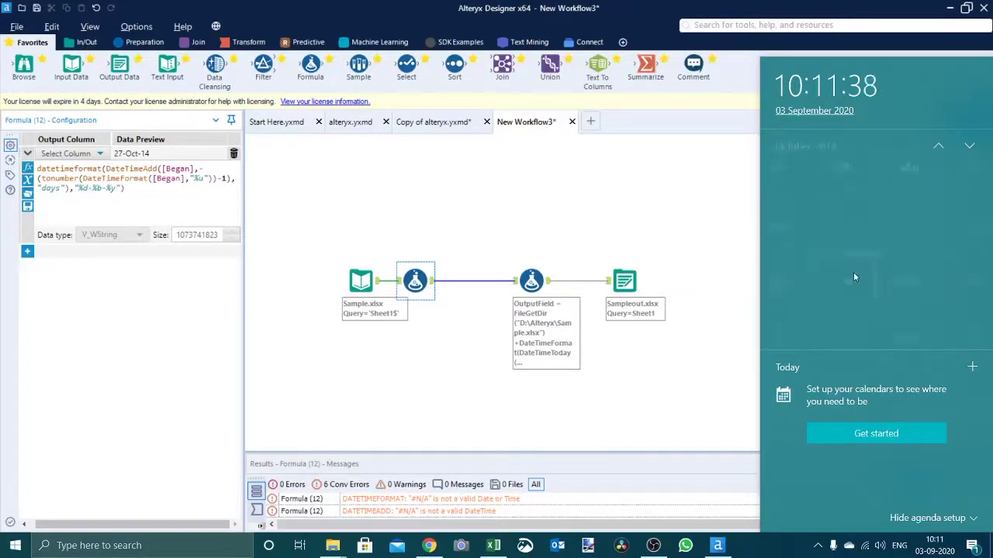
click(785, 309)
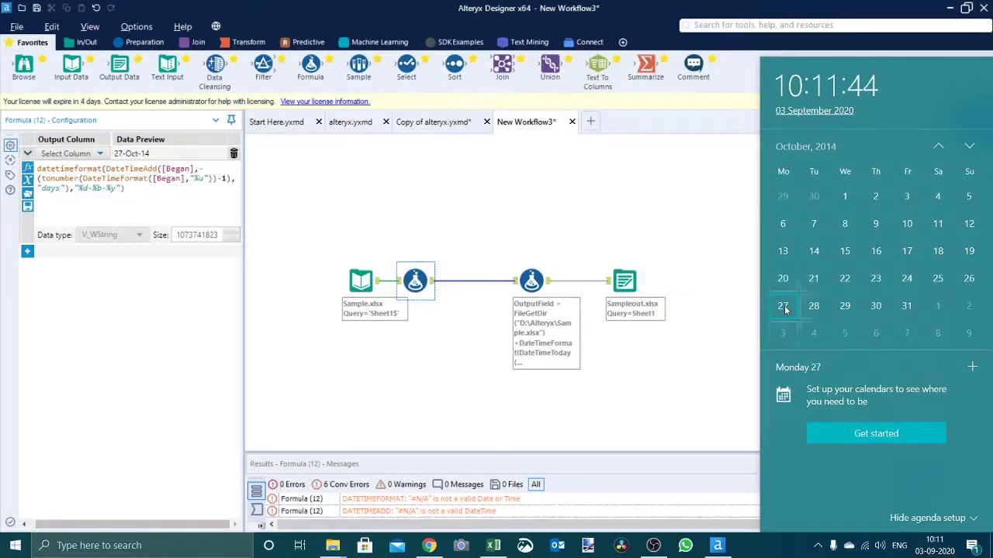
click(653, 247)
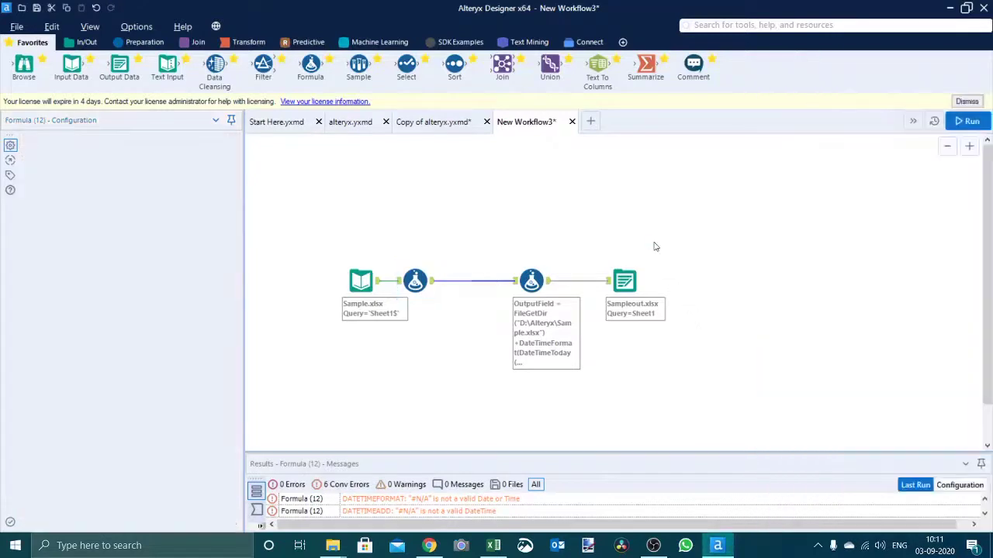
Step: Add a new output column named weekday for the first Formula tool's expression and run the workflow
click(413, 282)
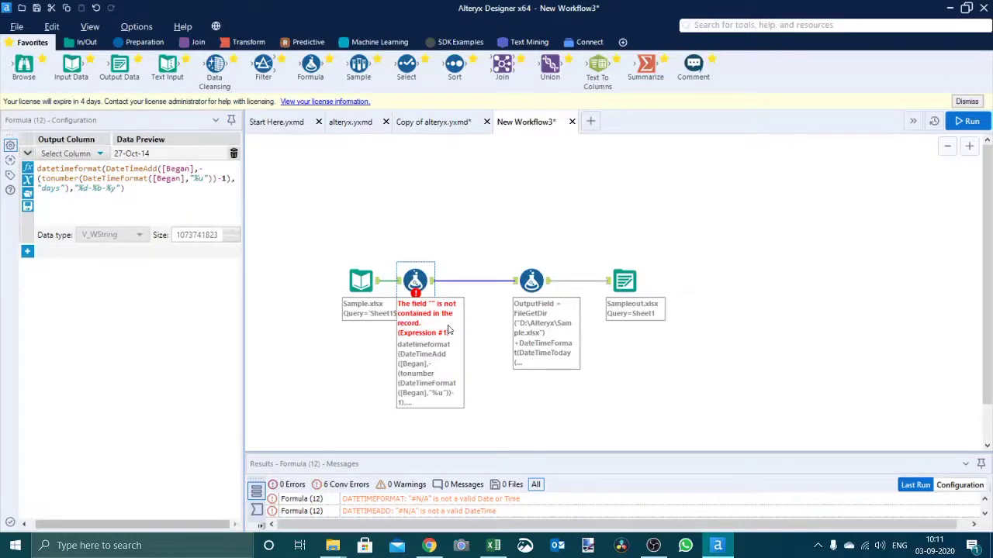
click(100, 154)
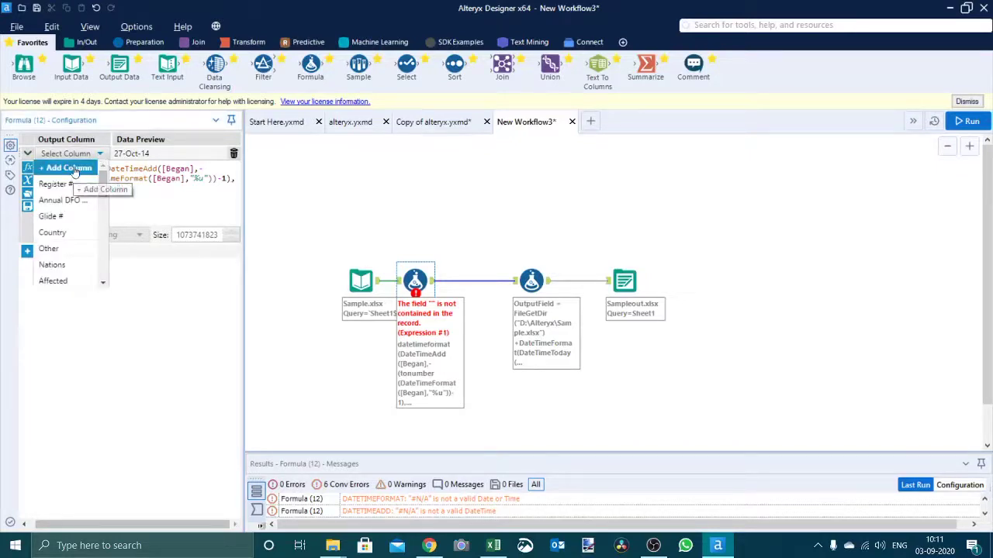
click(74, 169)
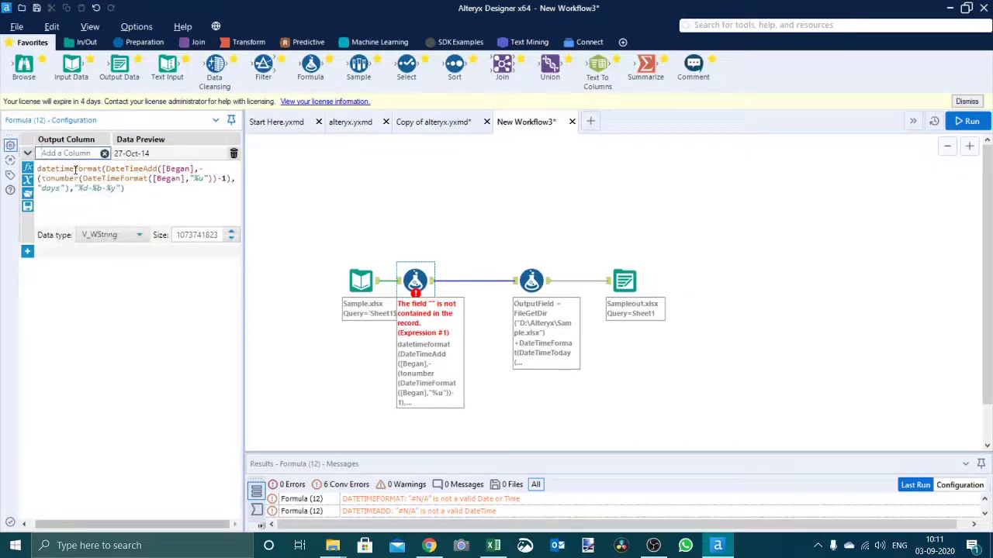
text(ver)
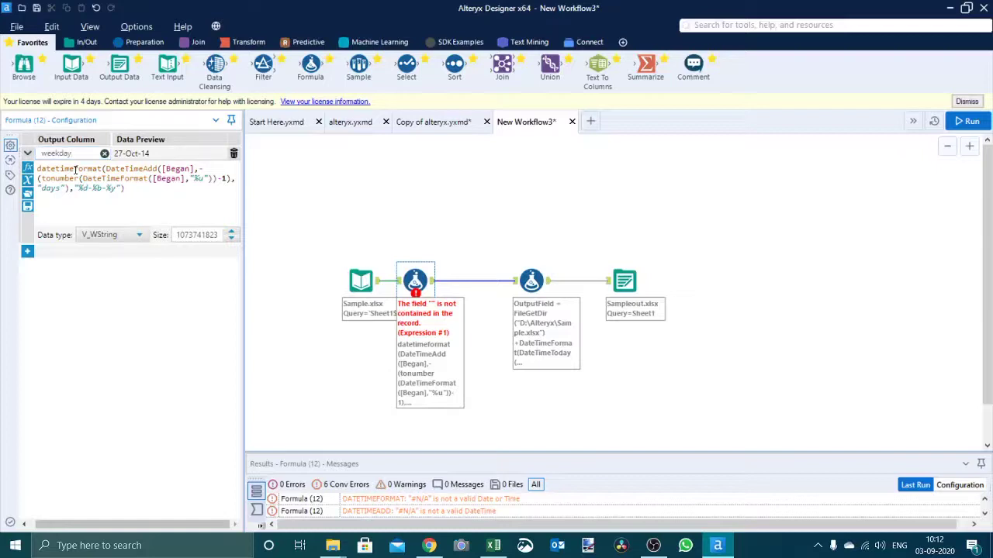
click(288, 248)
key(ctrl+r)
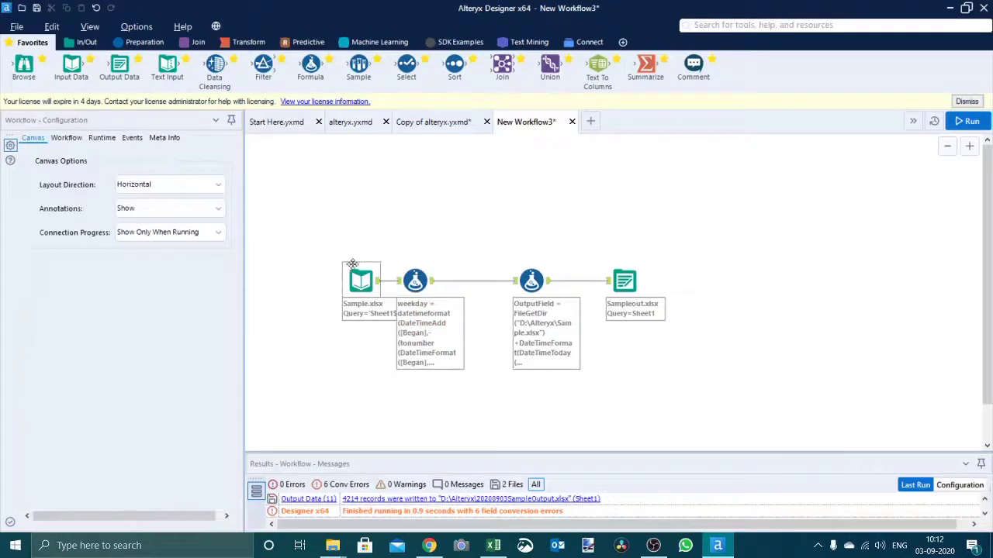
Step: Move the Input Data tool away from the first Formula tool and examine the Began dates in its data preview
drag(362, 287, 326, 291)
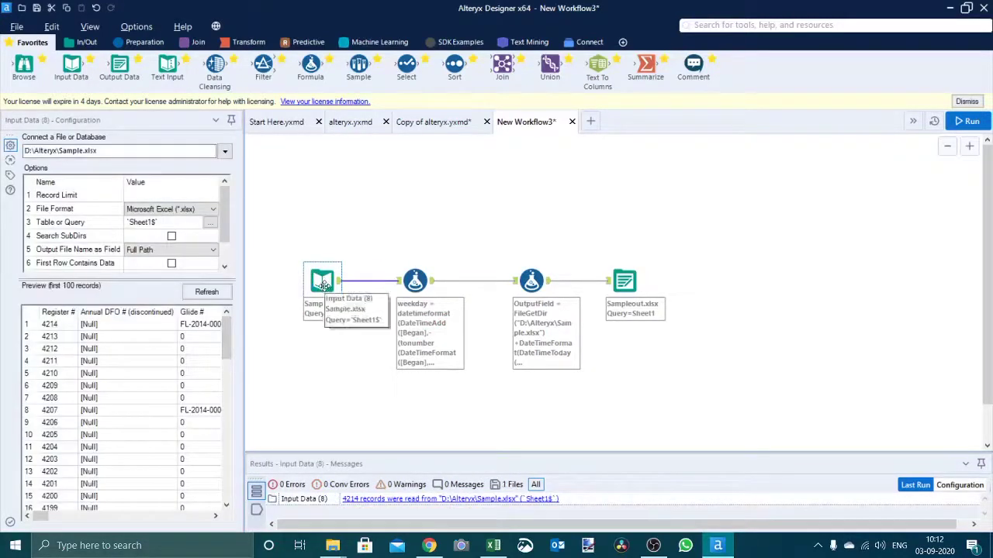
click(217, 516)
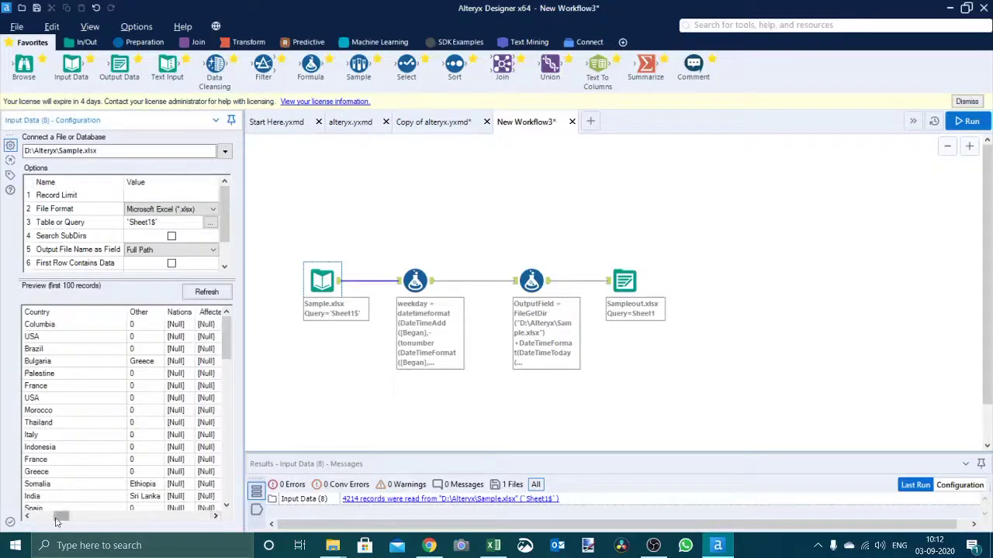
click(217, 516)
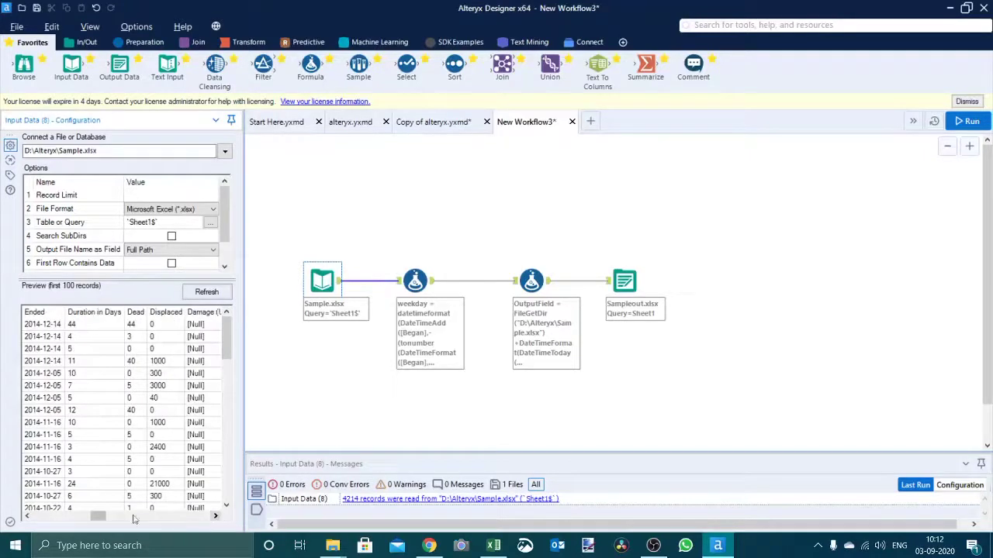
click(27, 516)
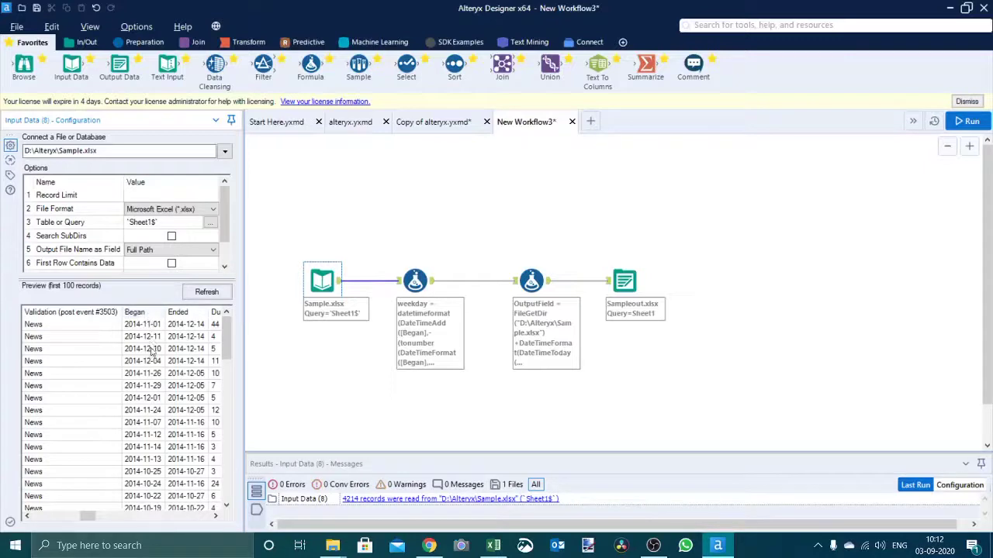
click(353, 358)
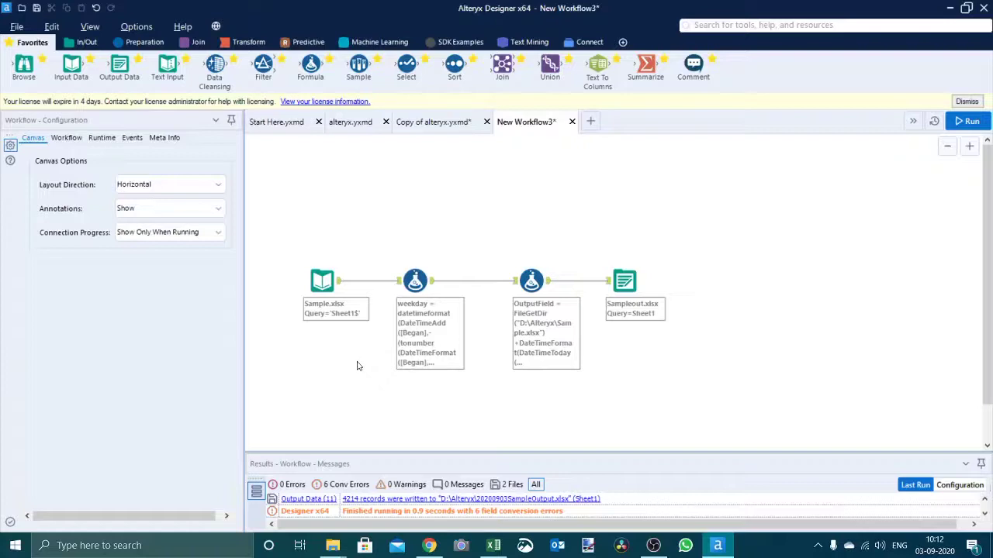
Step: Run the workflow again and switch to the Alteryx folder in File Explorer that holds the output file
key(ctrl+r)
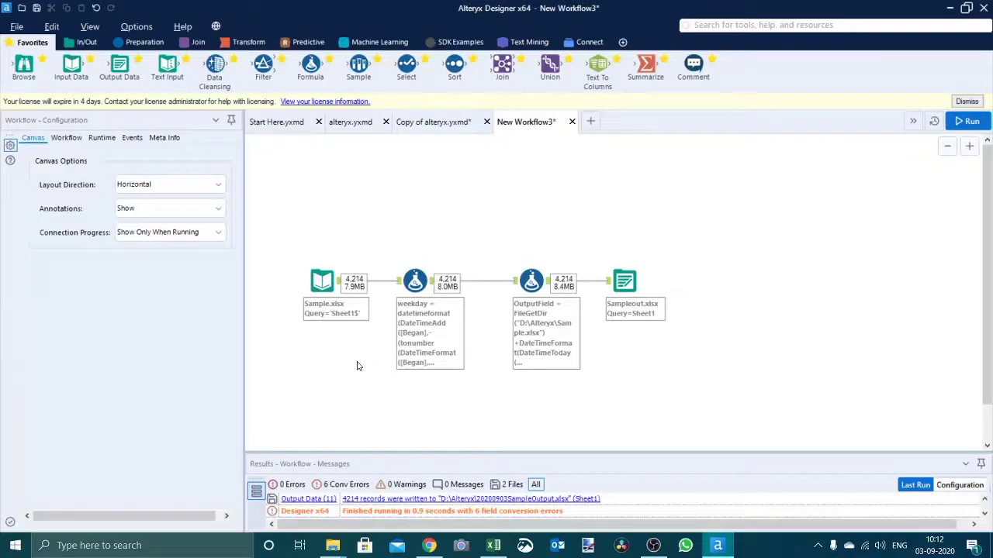
click(335, 548)
click(280, 452)
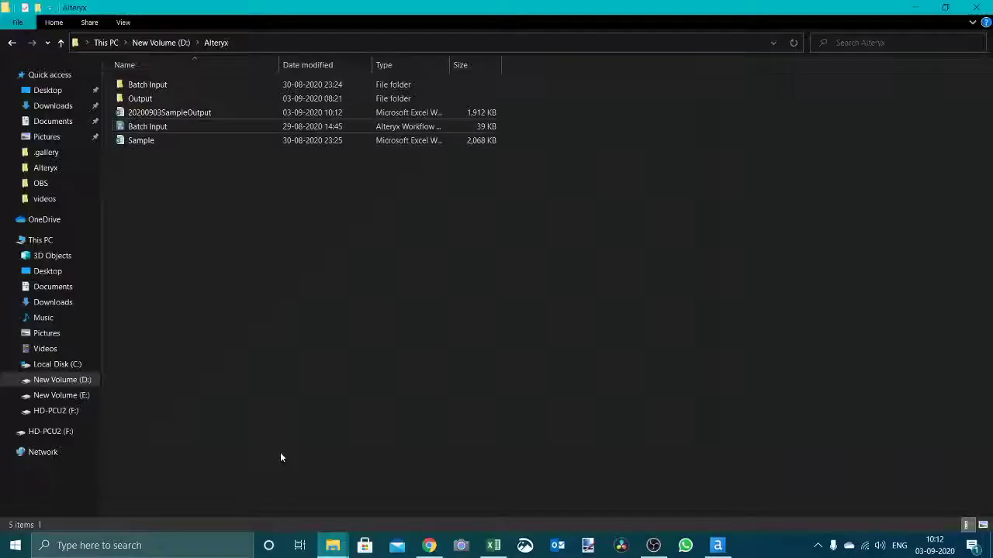
Step: Open the 20200903SampleOutput workbook at its weekday column and compare its last columns with those in the Sample workbook
double_click(186, 114)
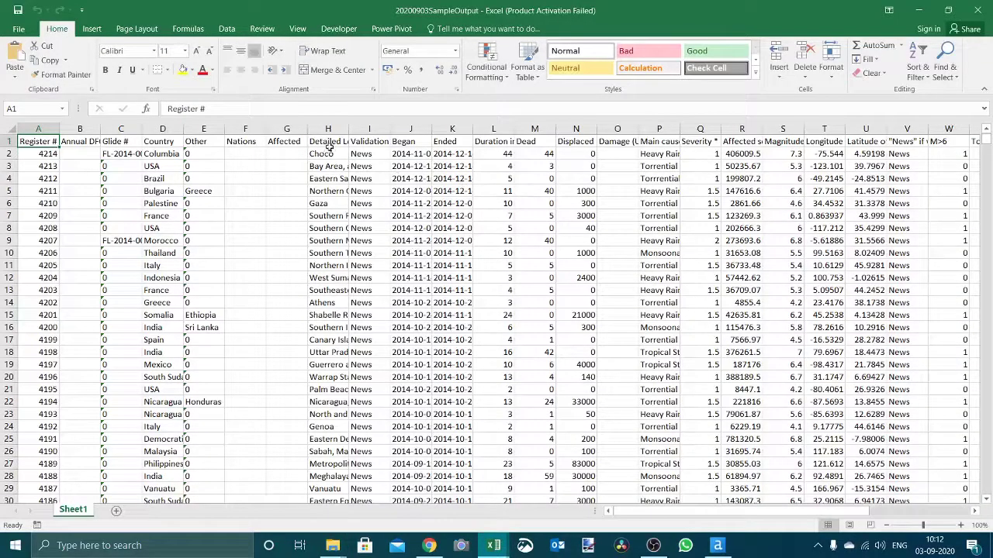
key(ctrl+Right)
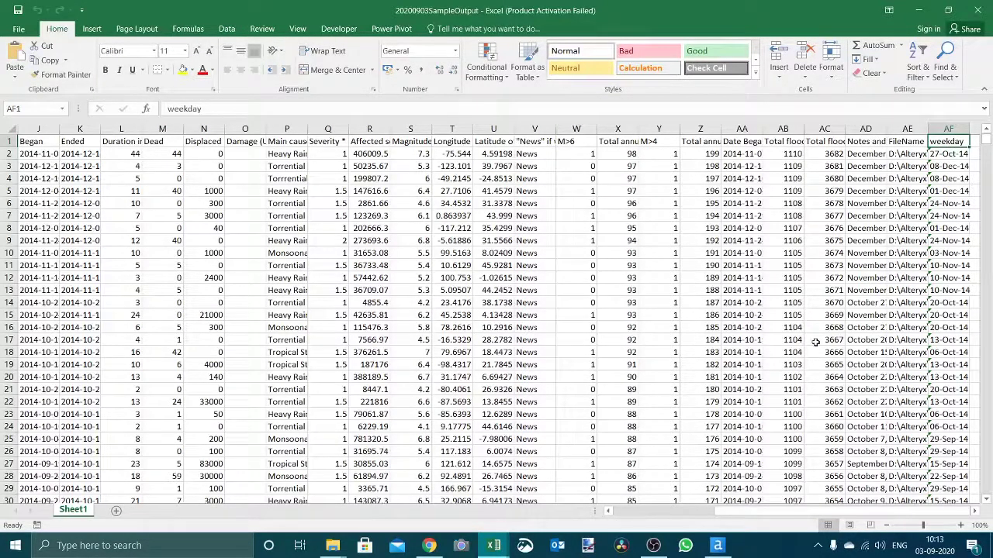
mouse_move(486, 551)
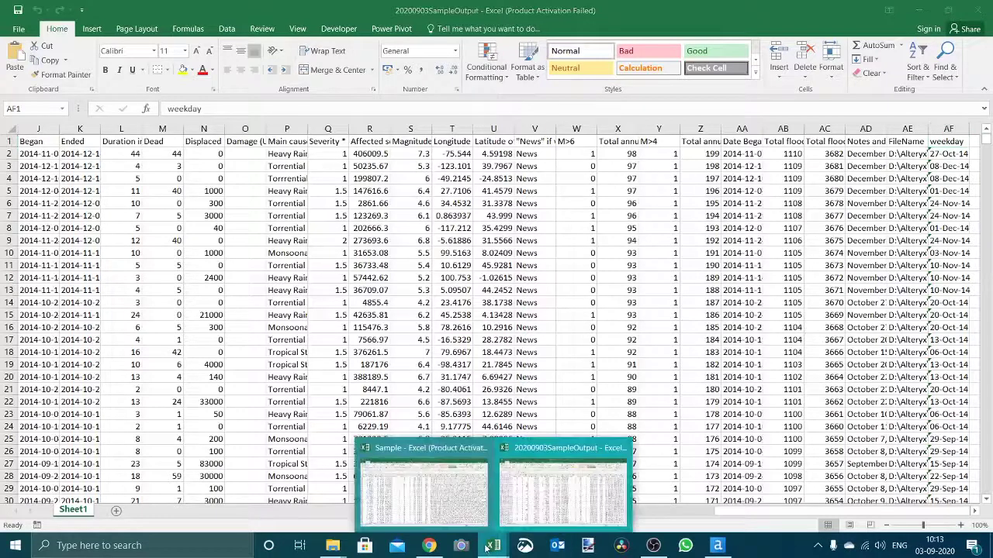
click(411, 454)
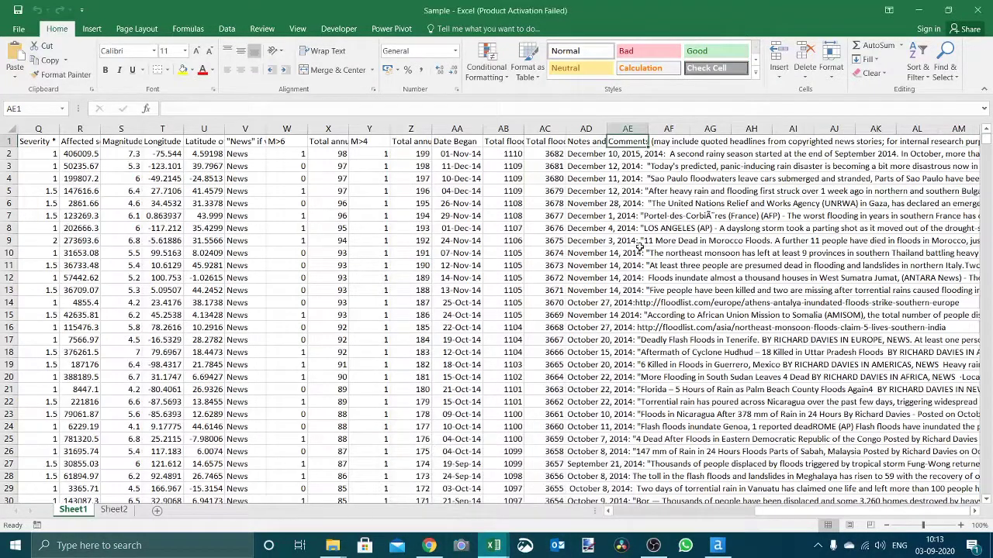
click(589, 142)
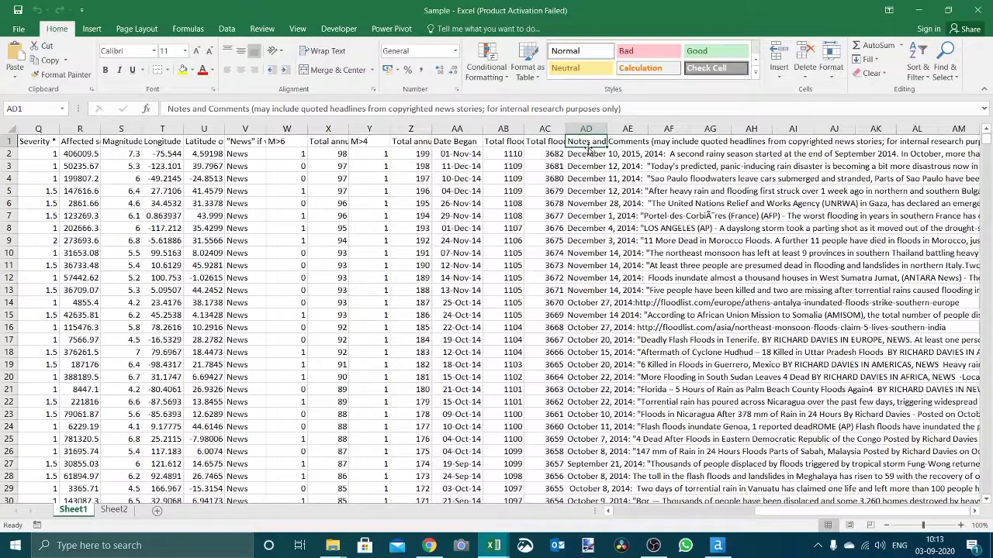
mouse_move(490, 549)
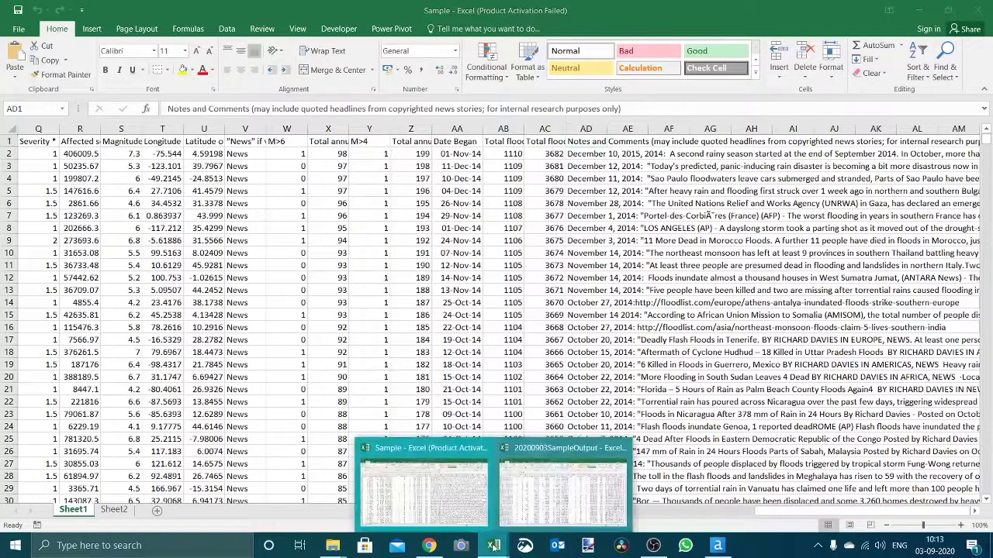
click(546, 451)
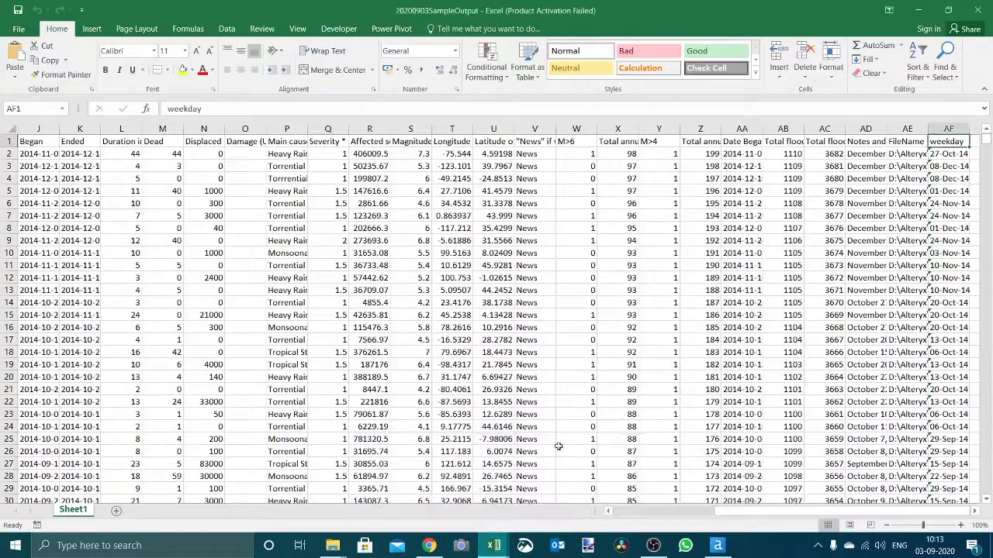